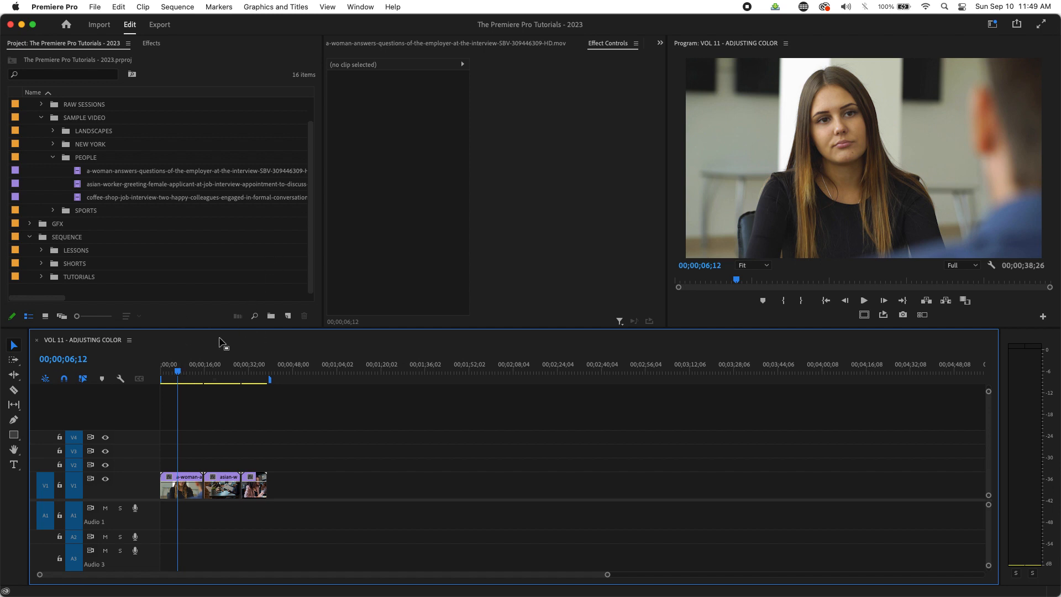
# - Scrub across the first two clips of the sequence and park the playhead at 00;00;08;13 on the first clip
pyautogui.moveTo(168, 371)
pyautogui.mouseDown()
pyautogui.moveTo(199, 373)
pyautogui.moveTo(181, 373)
pyautogui.mouseUp()
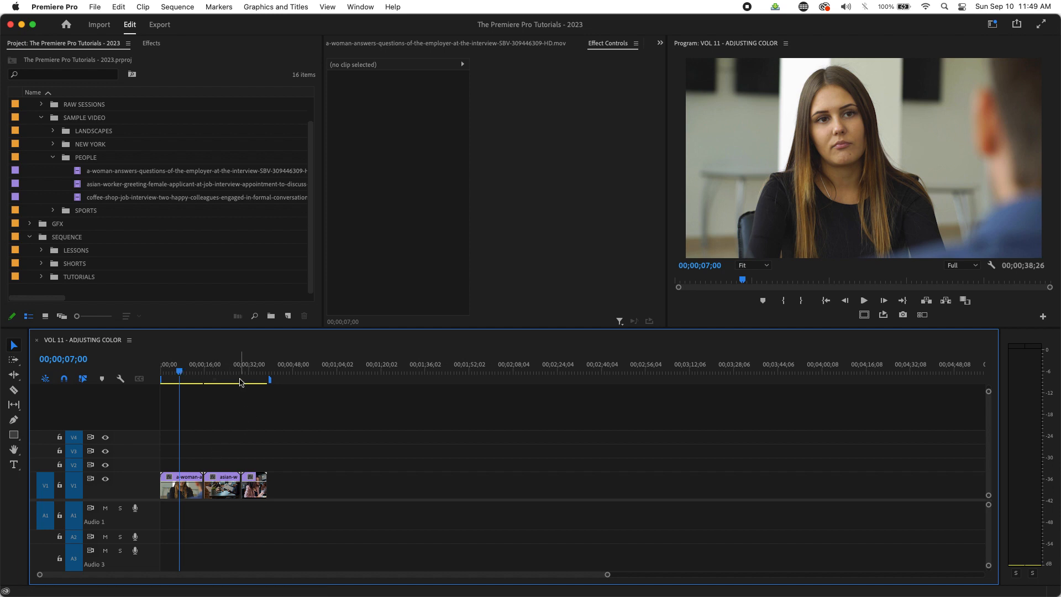
pyautogui.click(181, 371)
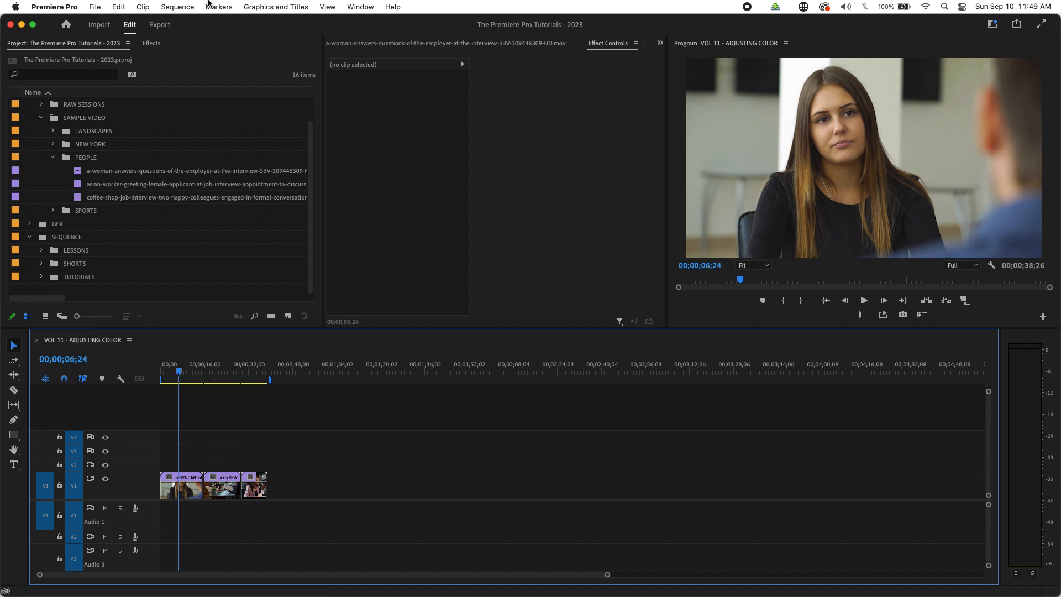
pyautogui.click(171, 6)
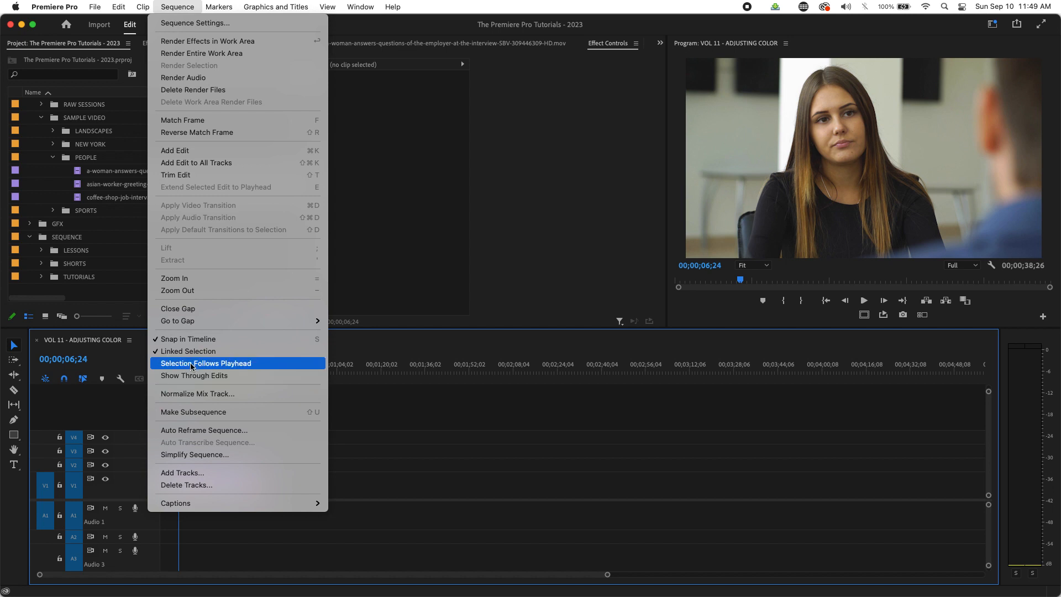
pyautogui.click(346, 363)
pyautogui.moveTo(191, 375); pyautogui.dragTo(209, 390)
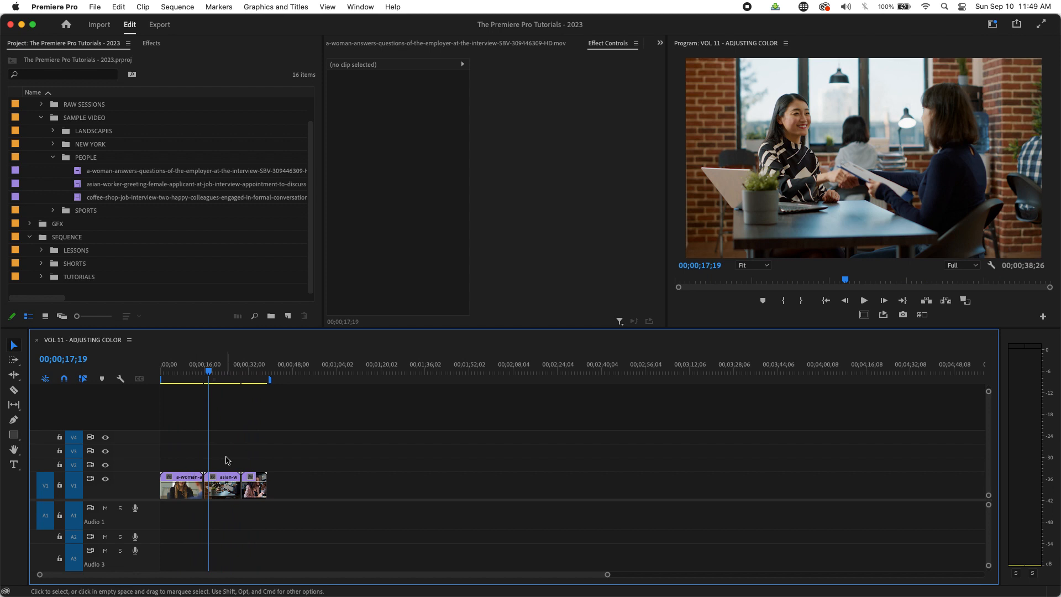
pyautogui.moveTo(208, 369); pyautogui.dragTo(184, 369)
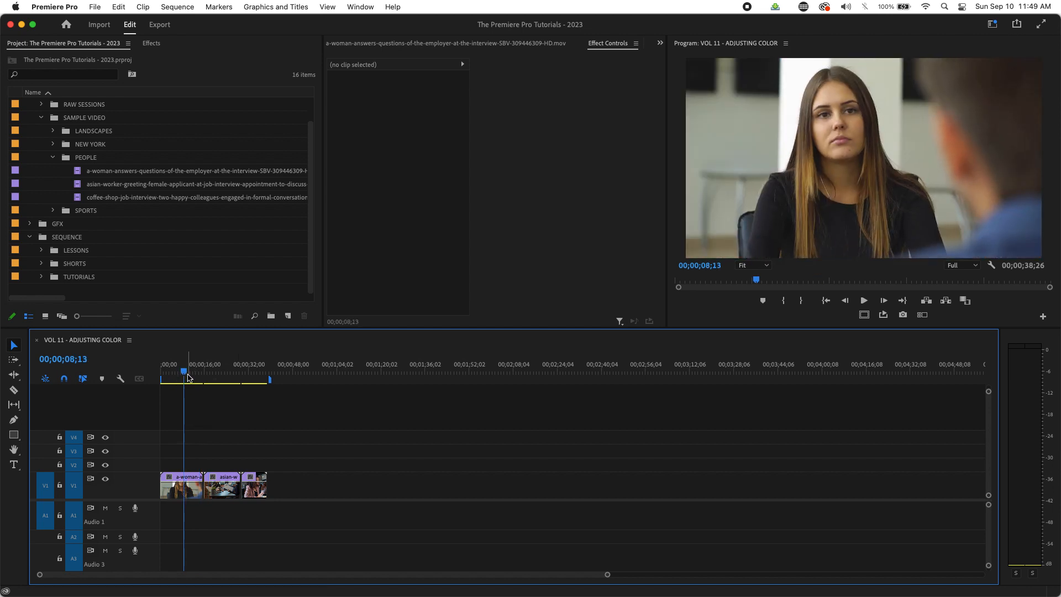
# - Show the Lumetri Color panel and widen it to about twice its width
pyautogui.click(365, 6)
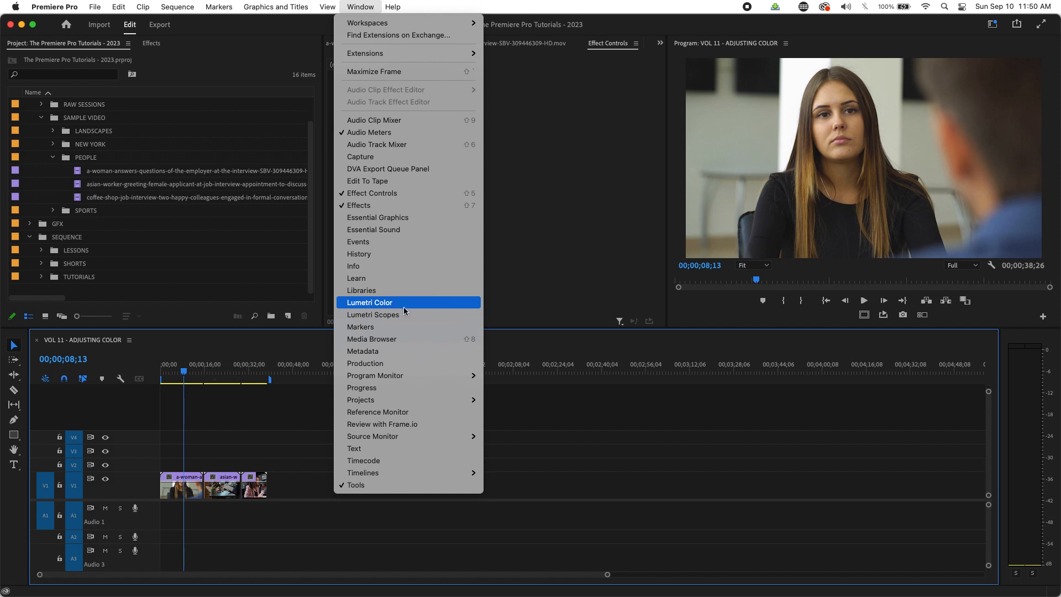
pyautogui.click(398, 305)
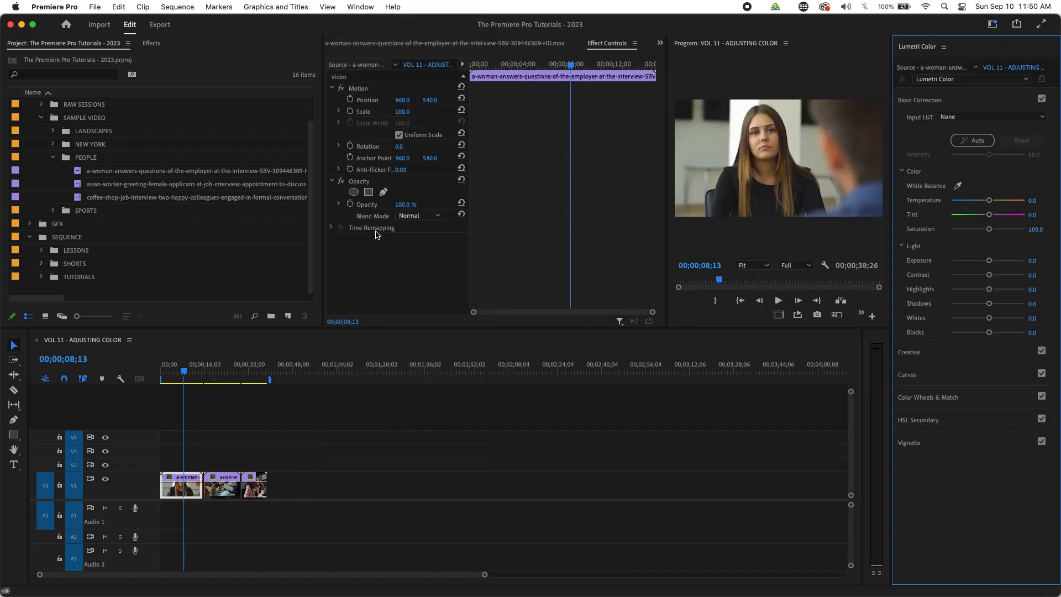
pyautogui.moveTo(890, 169); pyautogui.dragTo(656, 213)
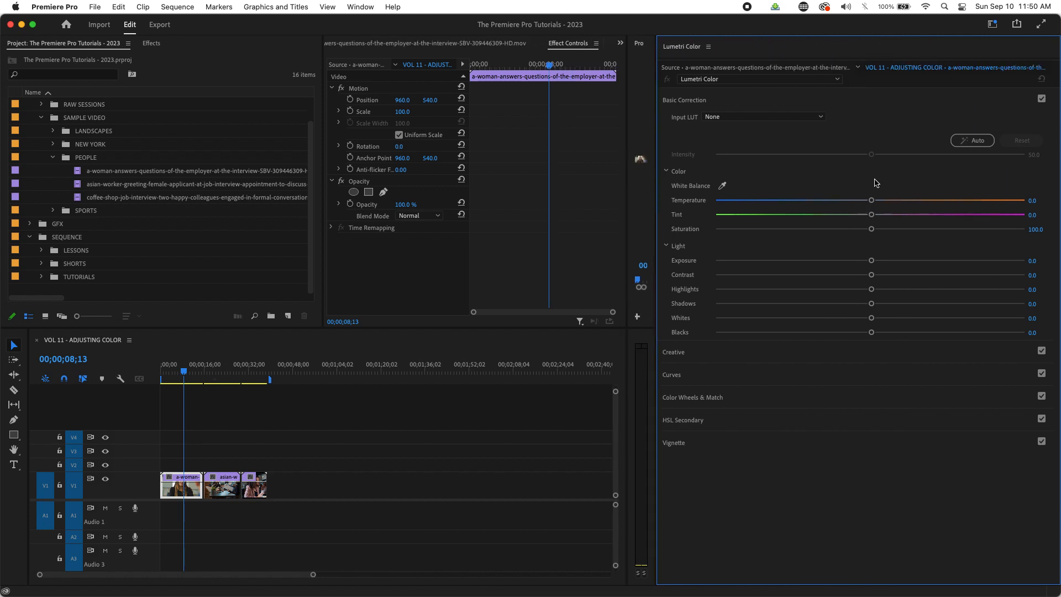
# - Show the Lumetri Scopes panel and enlarge it between the program monitor and the Lumetri Color panel
pyautogui.click(359, 7)
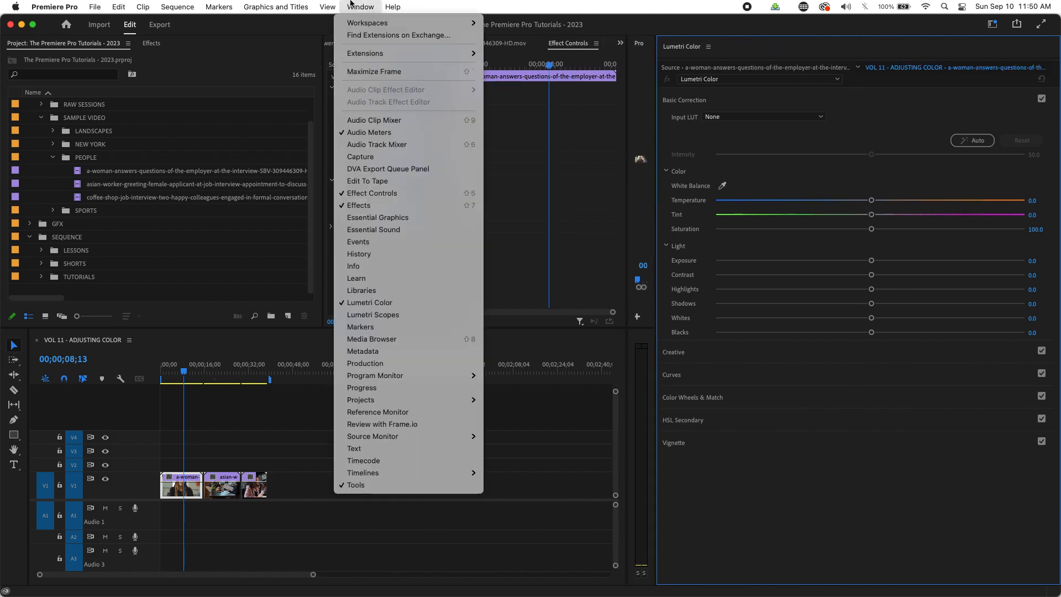
pyautogui.click(399, 314)
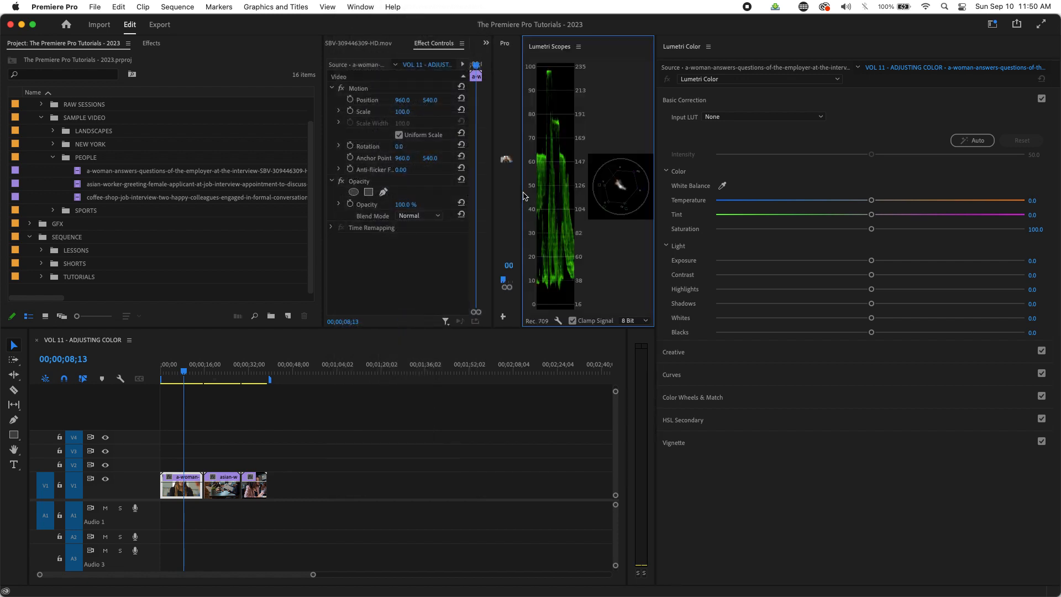
pyautogui.moveTo(492, 202); pyautogui.dragTo(344, 236)
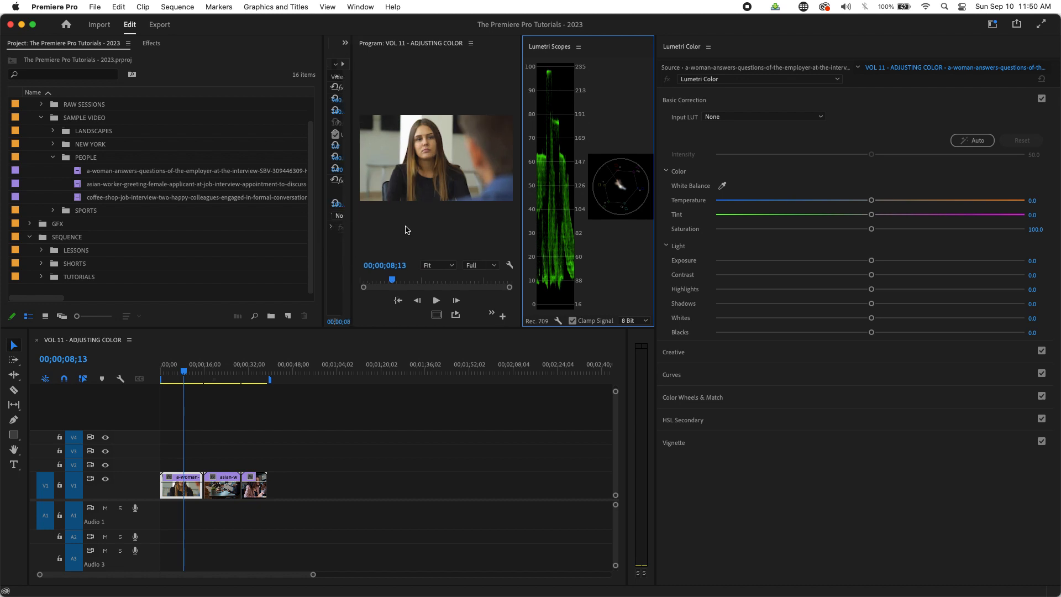
pyautogui.moveTo(521, 207); pyautogui.dragTo(421, 230)
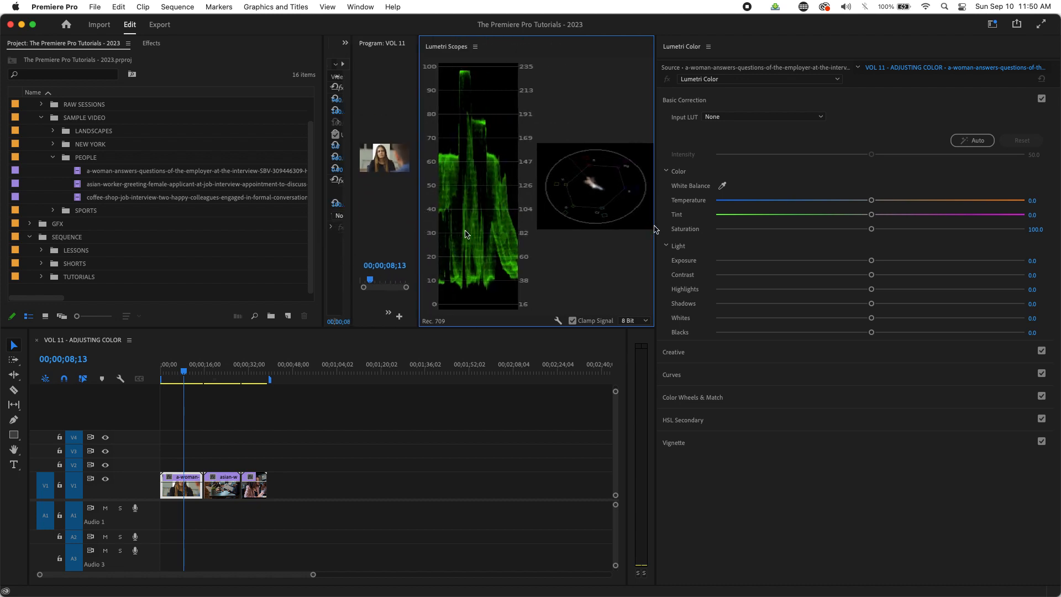
pyautogui.moveTo(655, 227); pyautogui.dragTo(763, 218)
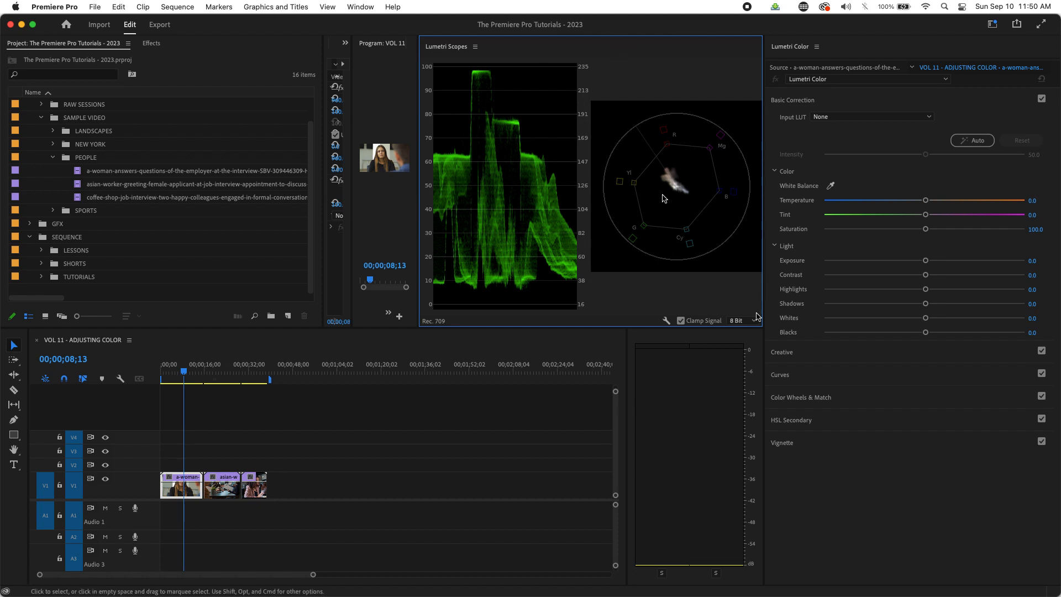
pyautogui.click(359, 8)
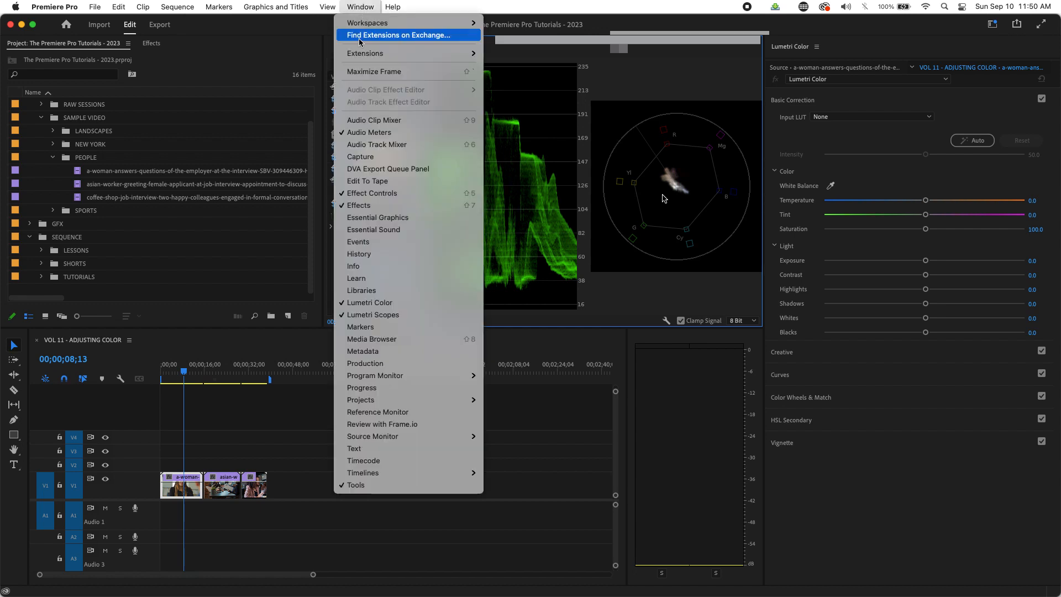
pyautogui.moveTo(438, 26)
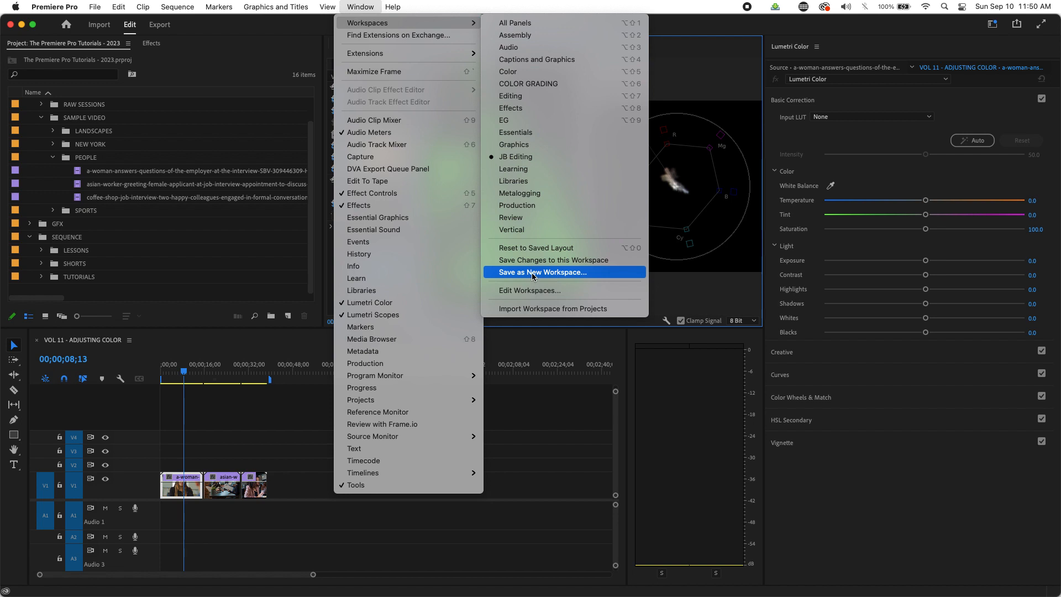
pyautogui.click(714, 295)
# - Close the Lumetri Scopes and Lumetri Color panels and enlarge the program monitor again
pyautogui.click(475, 46)
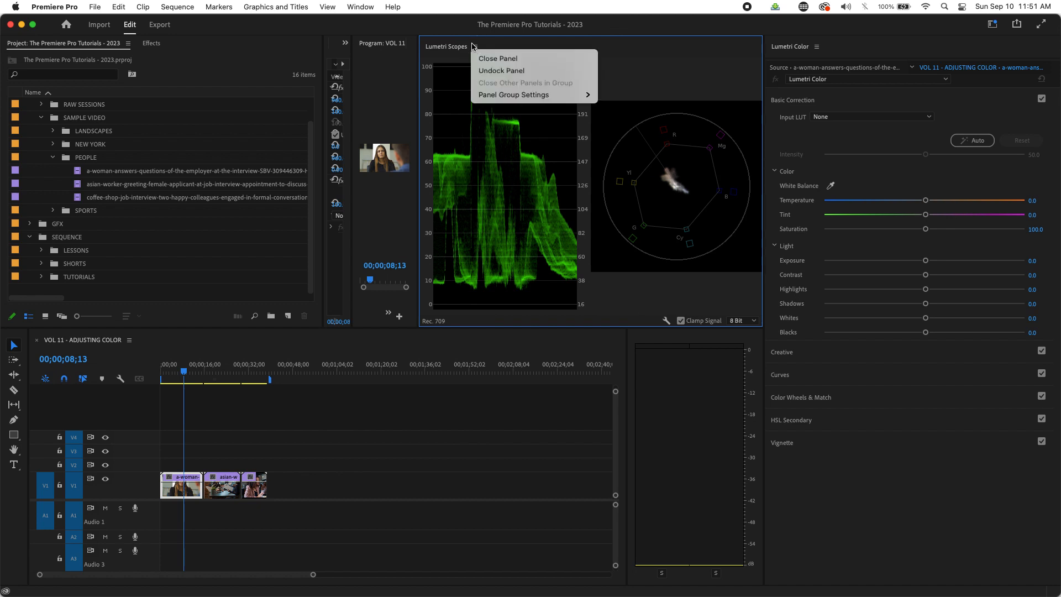
pyautogui.click(492, 59)
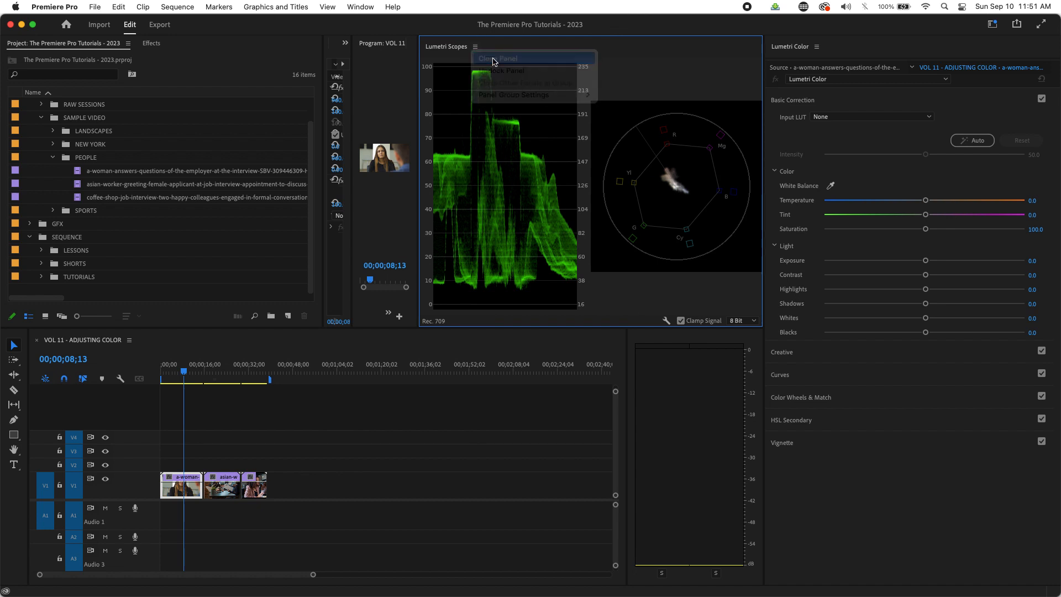
pyautogui.click(816, 47)
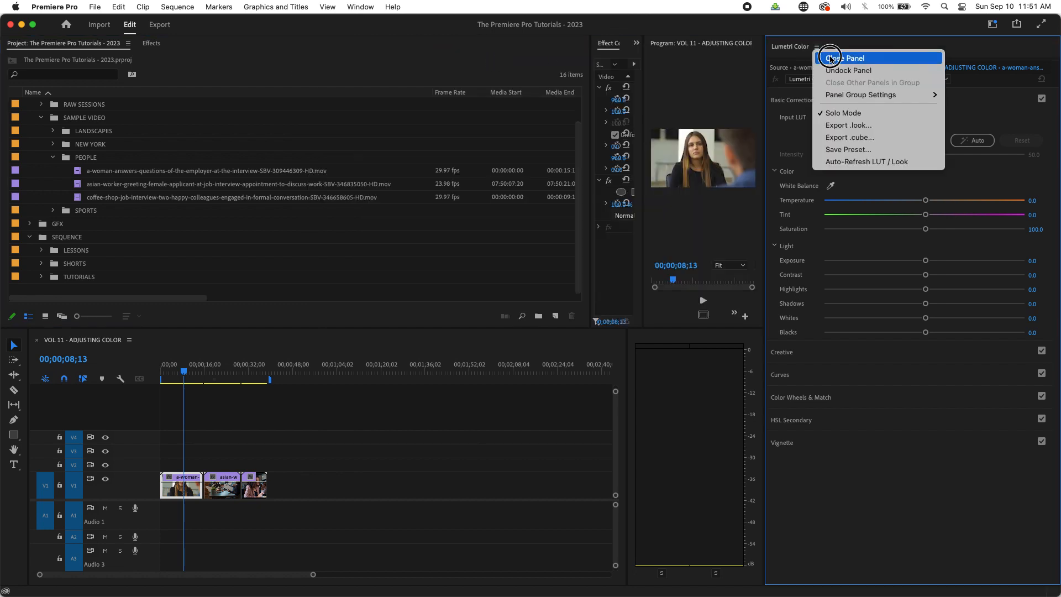
pyautogui.click(823, 55)
pyautogui.moveTo(819, 177); pyautogui.dragTo(289, 236)
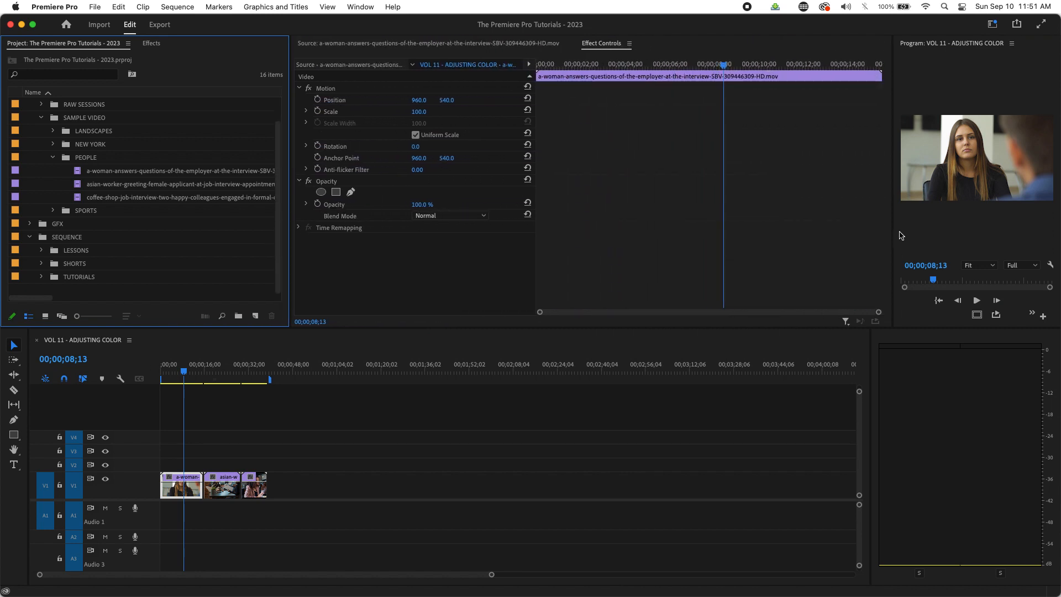
pyautogui.moveTo(894, 223); pyautogui.dragTo(583, 239)
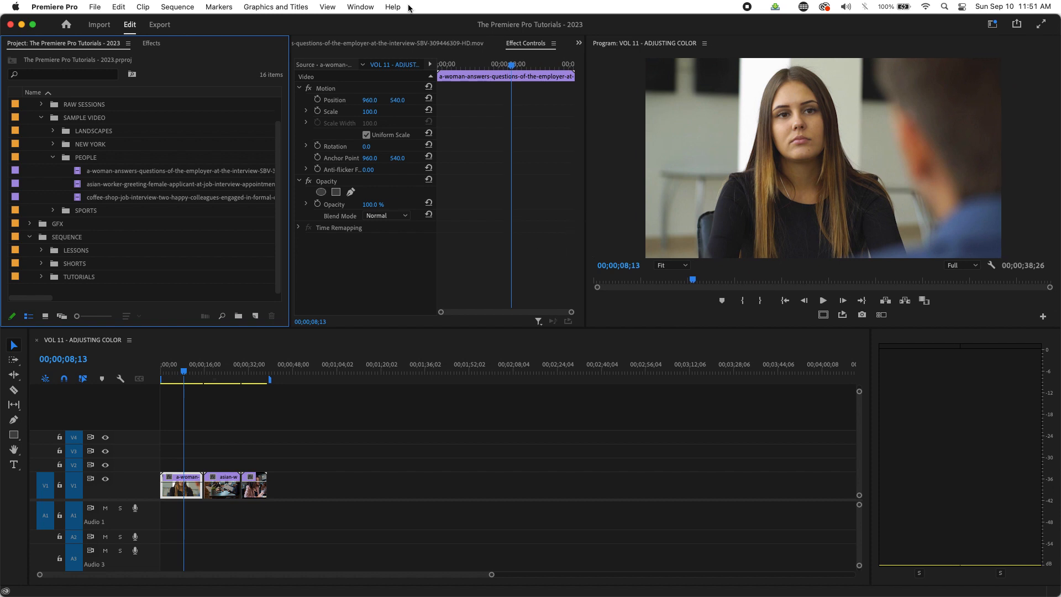
# - Switch to the COLOR GRADING workspace
pyautogui.click(351, 4)
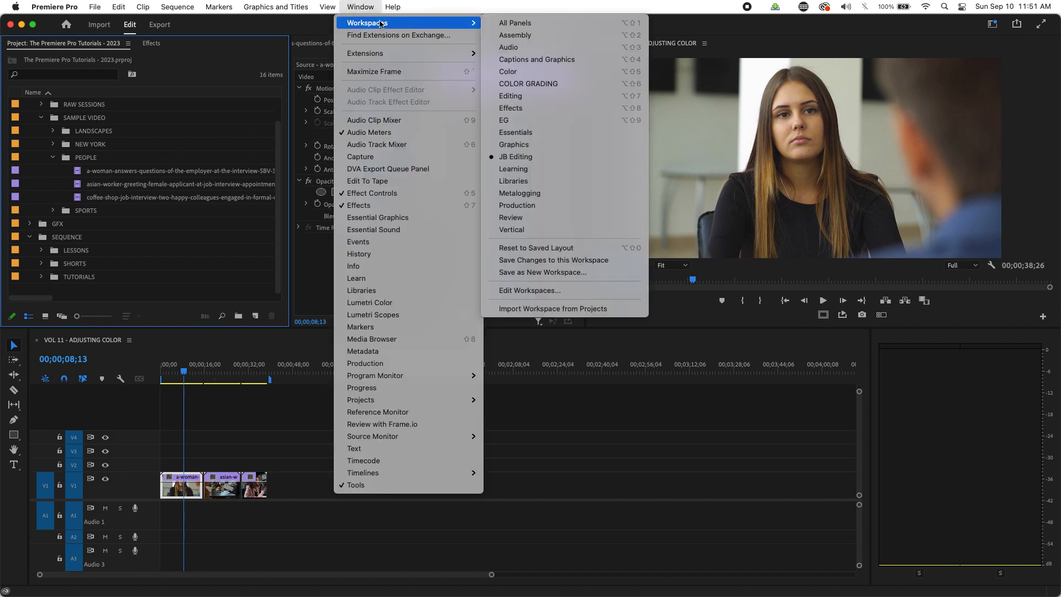
pyautogui.moveTo(470, 22)
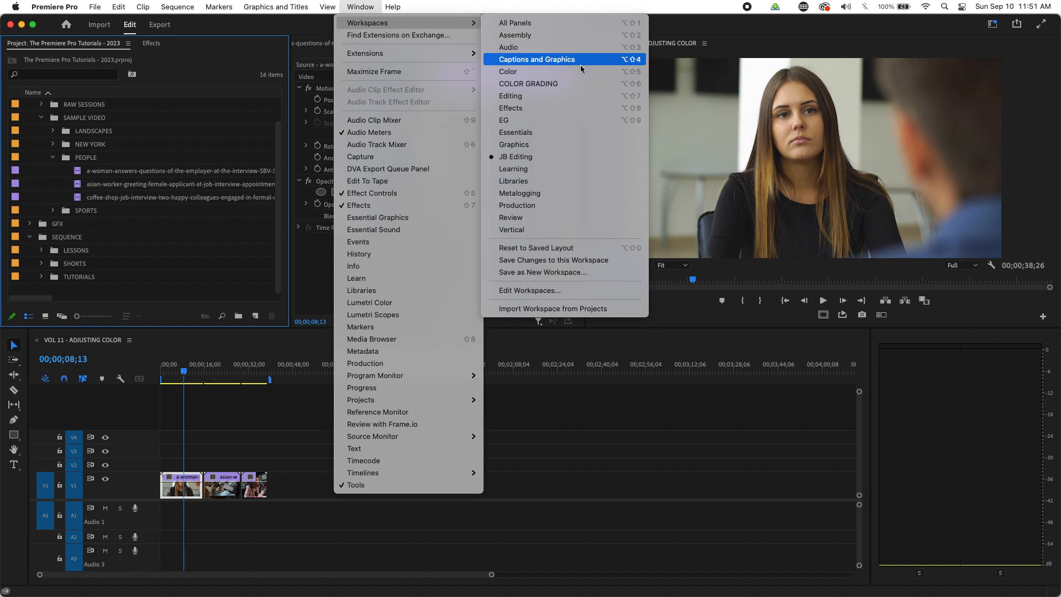
pyautogui.click(576, 82)
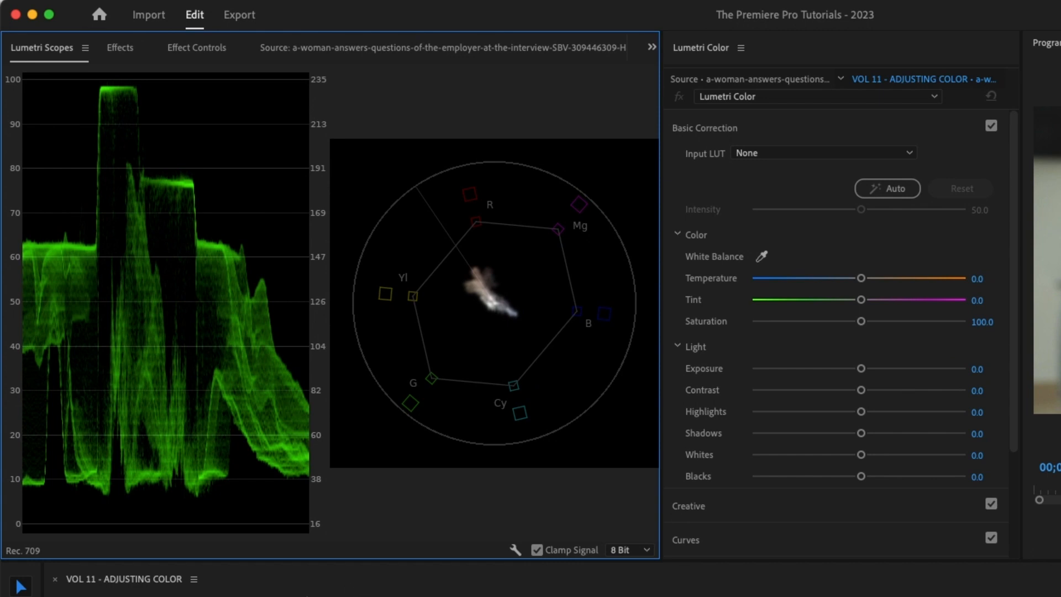
# - Enlarge the Lumetri Scopes and Lumetri Color panels by making their row taller and each panel wider
pyautogui.moveTo(765, 560); pyautogui.dragTo(765, 587)
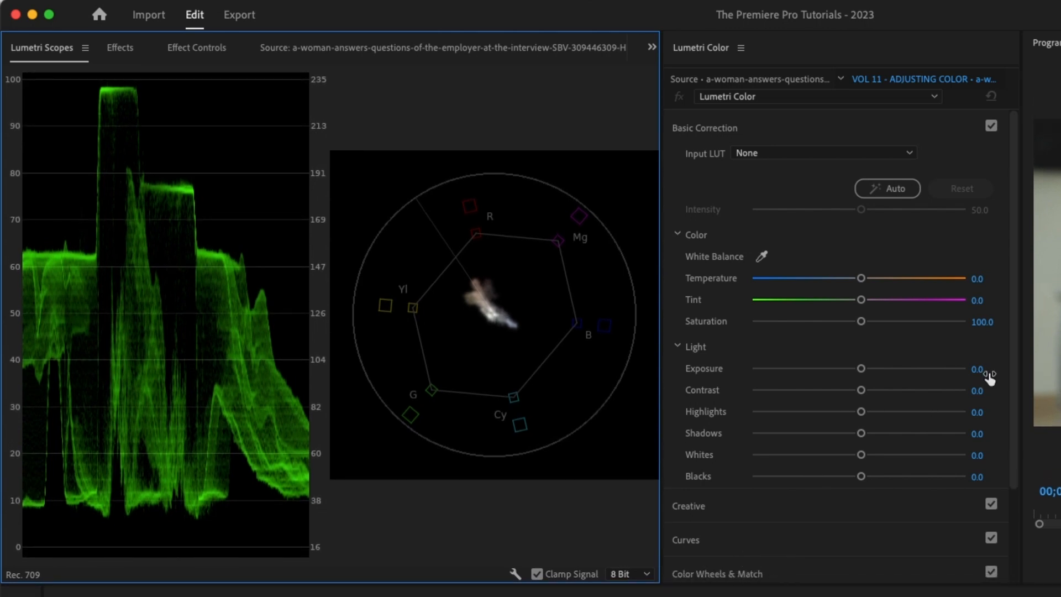
pyautogui.moveTo(1021, 327); pyautogui.dragTo(1050, 327)
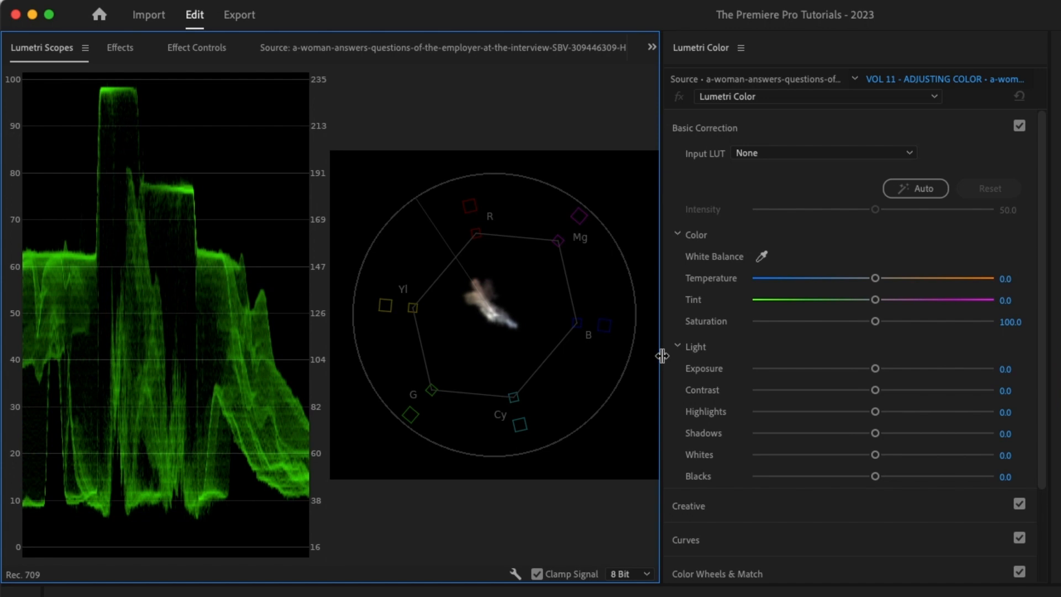
pyautogui.moveTo(660, 357); pyautogui.dragTo(705, 352)
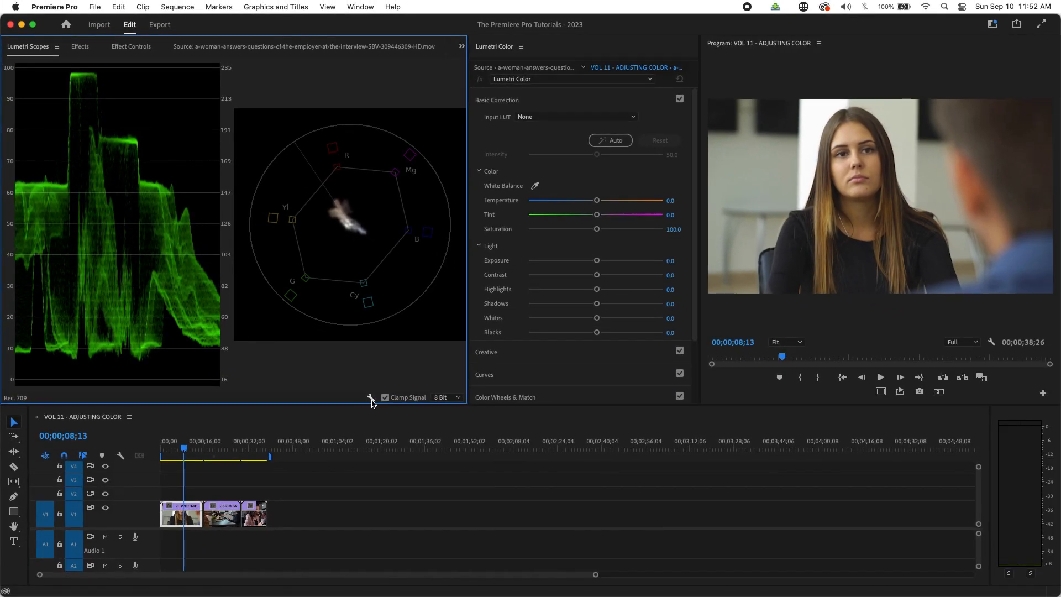
# - Add the Parade (RGB) scope to the Lumetri Scopes and remove it again
pyautogui.click(370, 398)
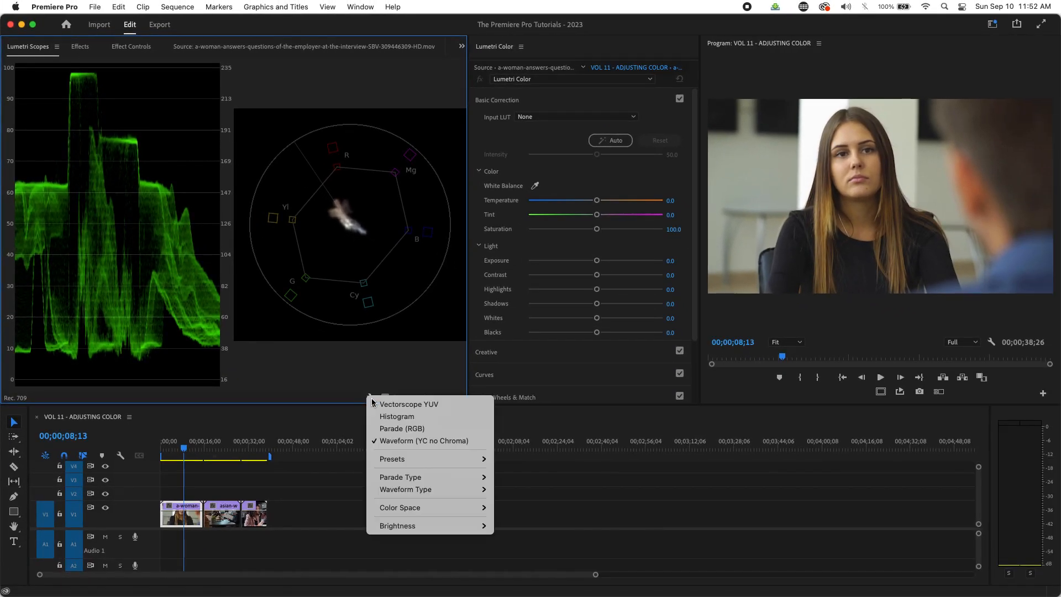
pyautogui.click(466, 428)
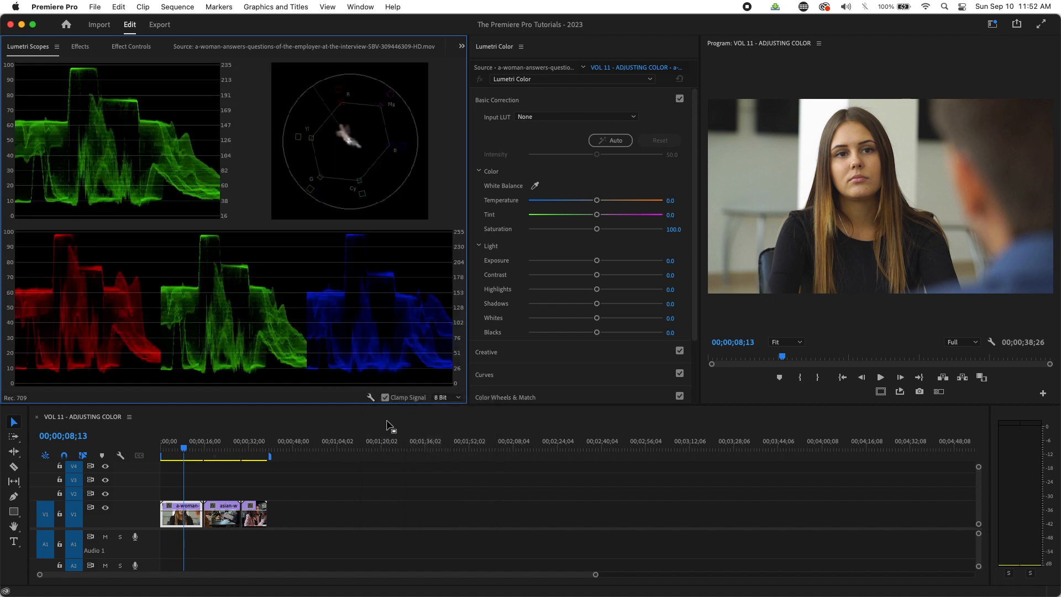
pyautogui.click(370, 397)
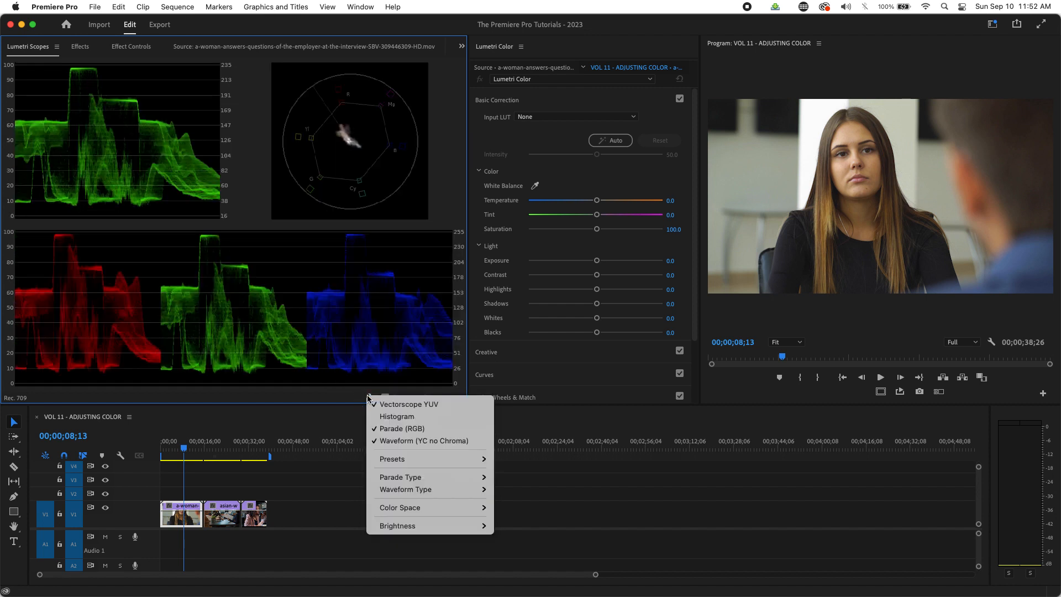
pyautogui.click(414, 428)
# - Change the waveform type in the Lumetri Scopes to RGB and return it to YC no Chroma
pyautogui.click(369, 398)
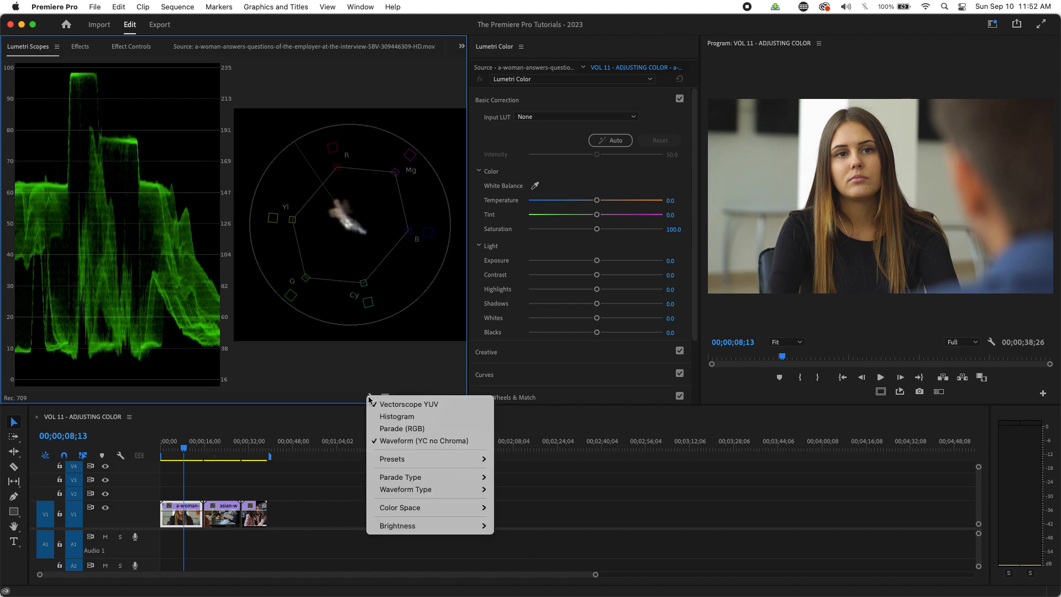
pyautogui.moveTo(460, 487)
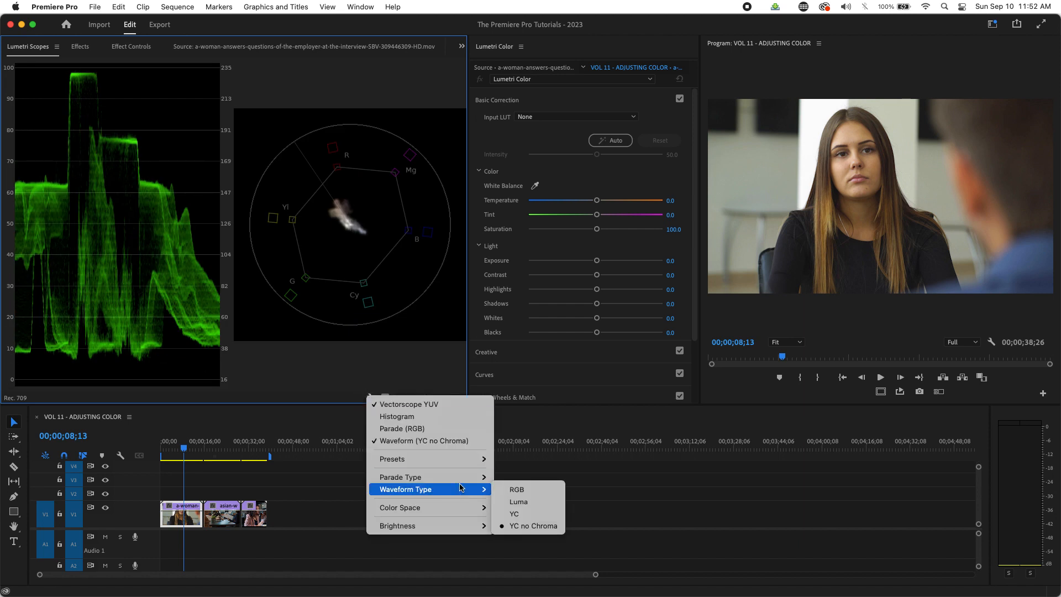
pyautogui.click(541, 488)
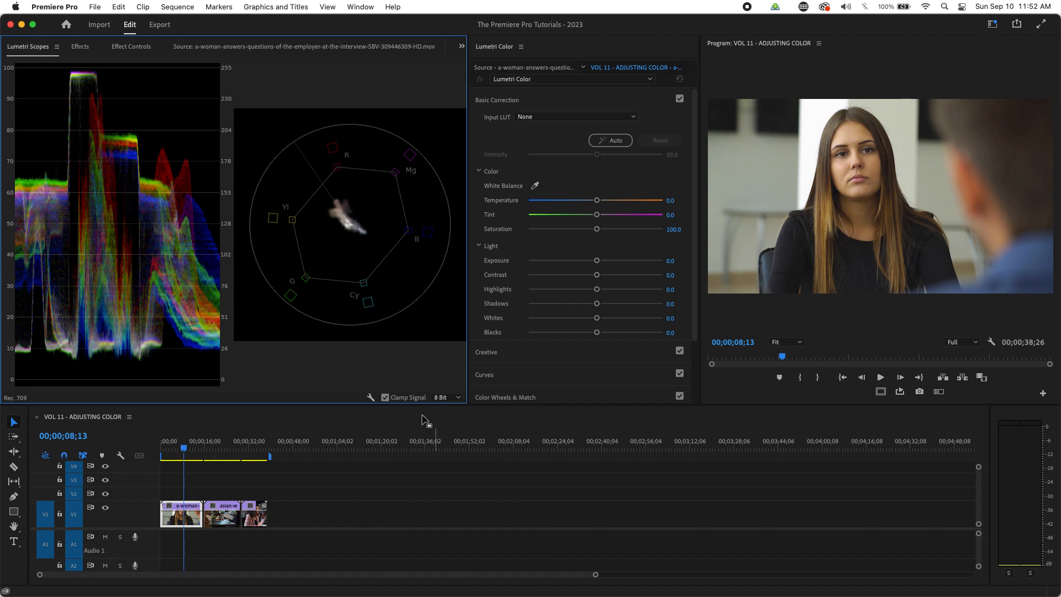
pyautogui.click(370, 396)
pyautogui.moveTo(429, 490)
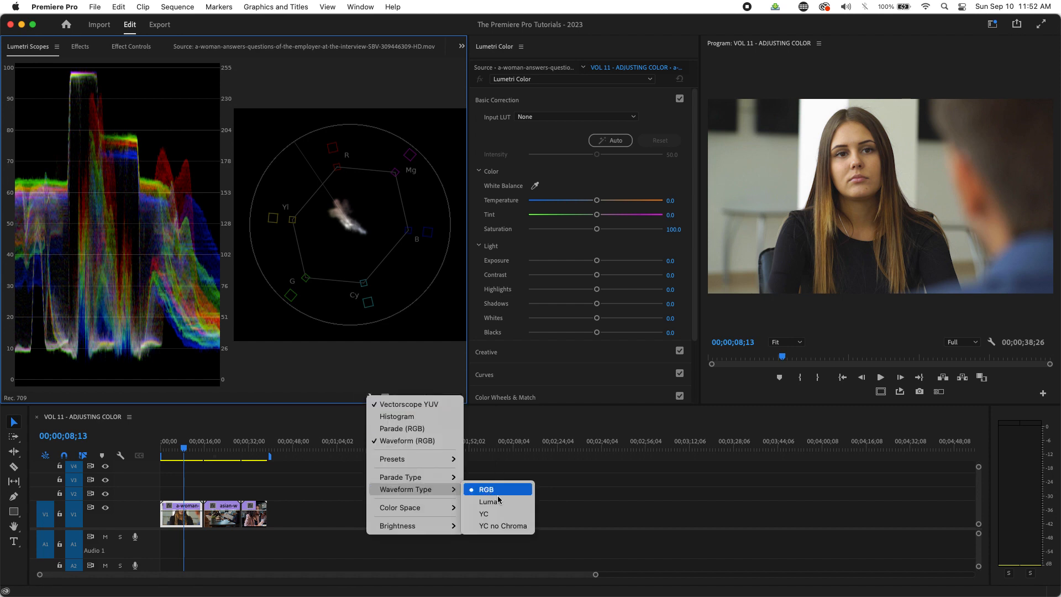
pyautogui.click(503, 526)
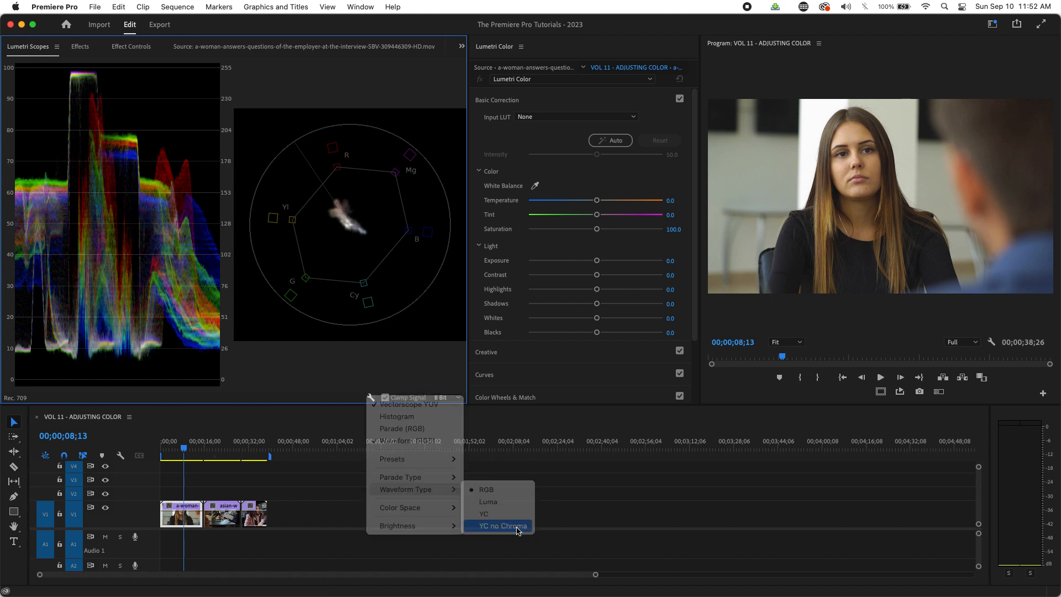
# - Compare the RGB waveform type once more in the Lumetri Scopes and restore the YC no Chroma waveform
pyautogui.click(370, 397)
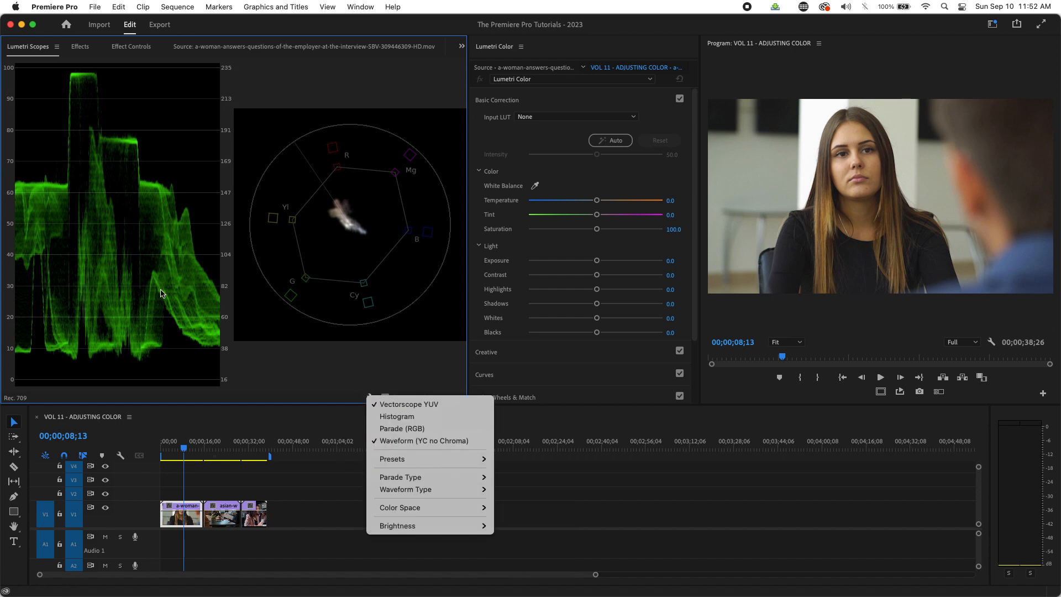
pyautogui.moveTo(458, 490)
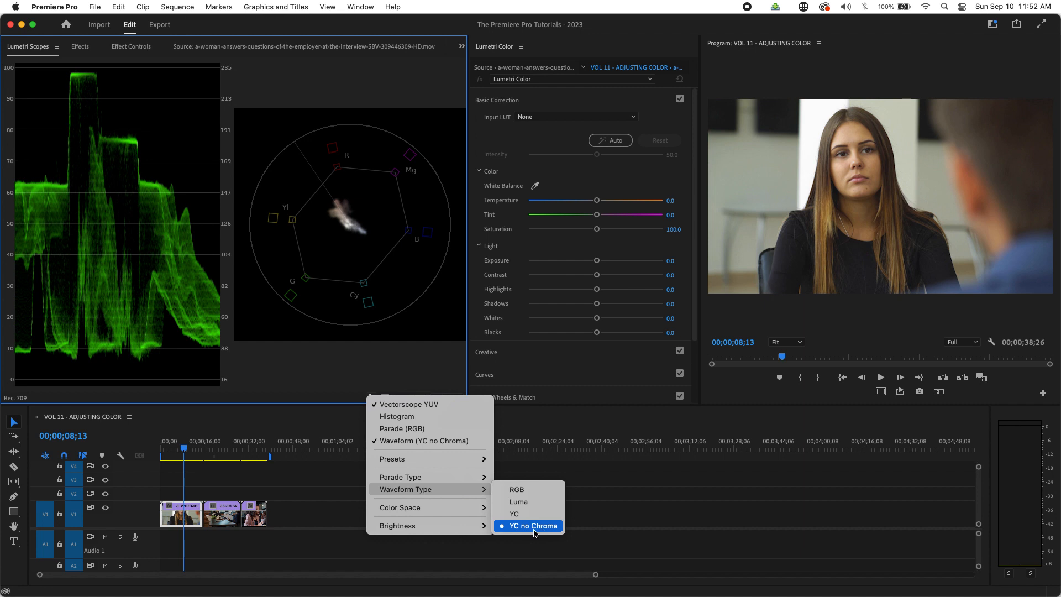
pyautogui.click(517, 490)
pyautogui.click(370, 397)
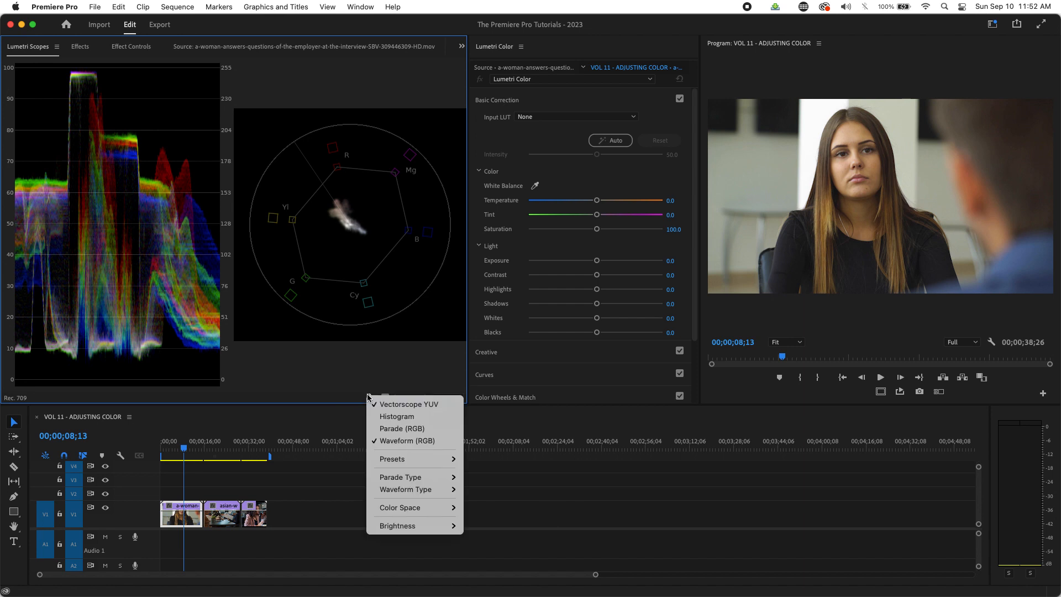
pyautogui.moveTo(433, 490)
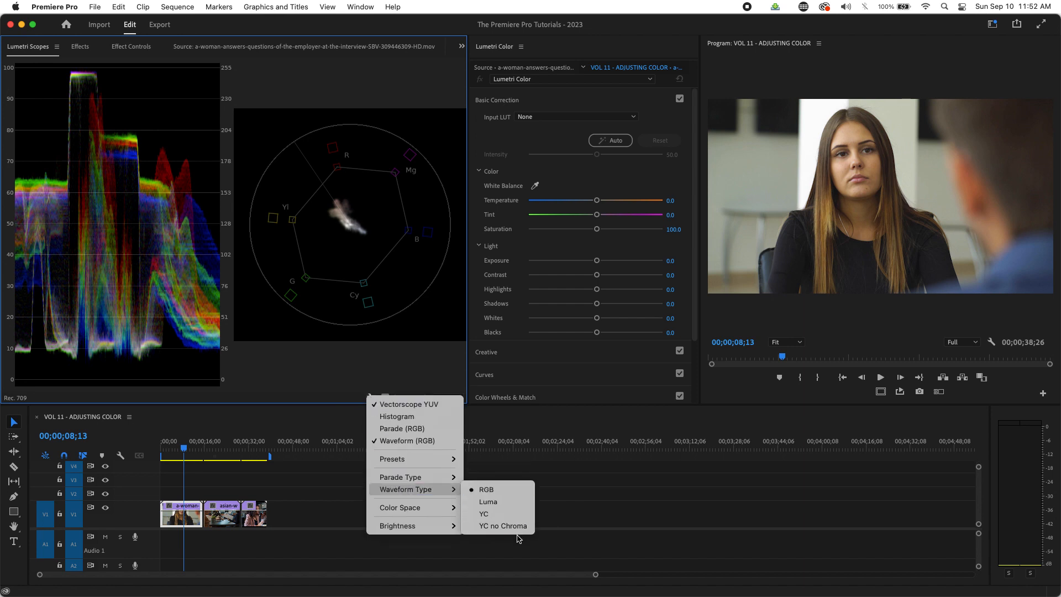
pyautogui.click(399, 385)
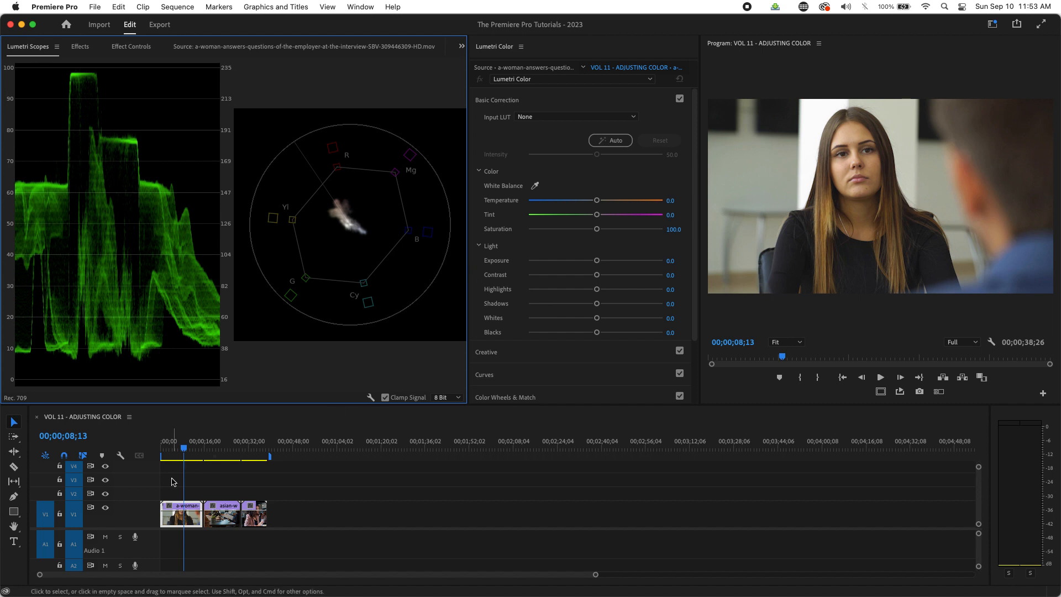
# - Scrub back through the first interview clip to 00;00;05;00
pyautogui.click(188, 447)
pyautogui.moveTo(188, 447)
pyautogui.mouseDown()
pyautogui.moveTo(178, 454)
pyautogui.moveTo(198, 450)
pyautogui.moveTo(181, 457)
pyautogui.mouseUp()
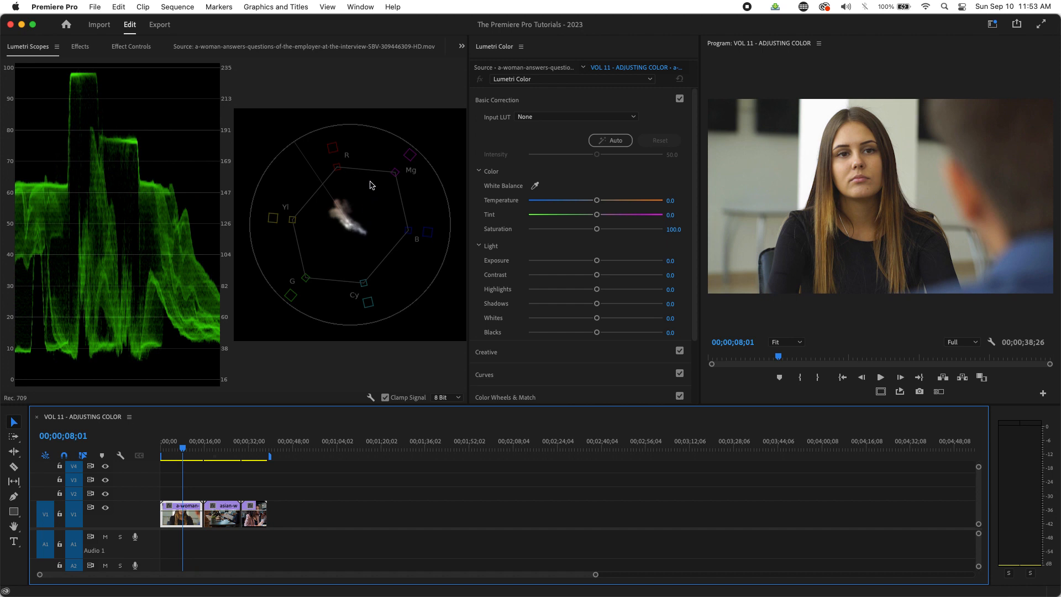
pyautogui.moveTo(182, 456)
pyautogui.mouseDown()
pyautogui.moveTo(168, 463)
pyautogui.moveTo(174, 452)
pyautogui.mouseUp()
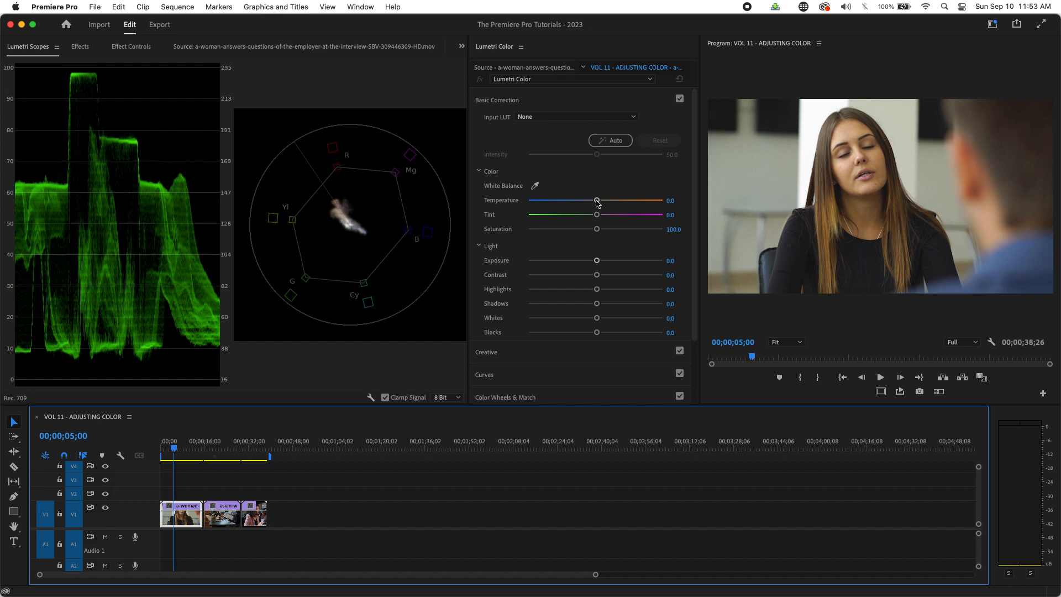
# - Test strong warm and cool Temperature values on the first clip, including 52.5 and -63.9, and reset Temperature to 0
pyautogui.moveTo(597, 203); pyautogui.dragTo(630, 203)
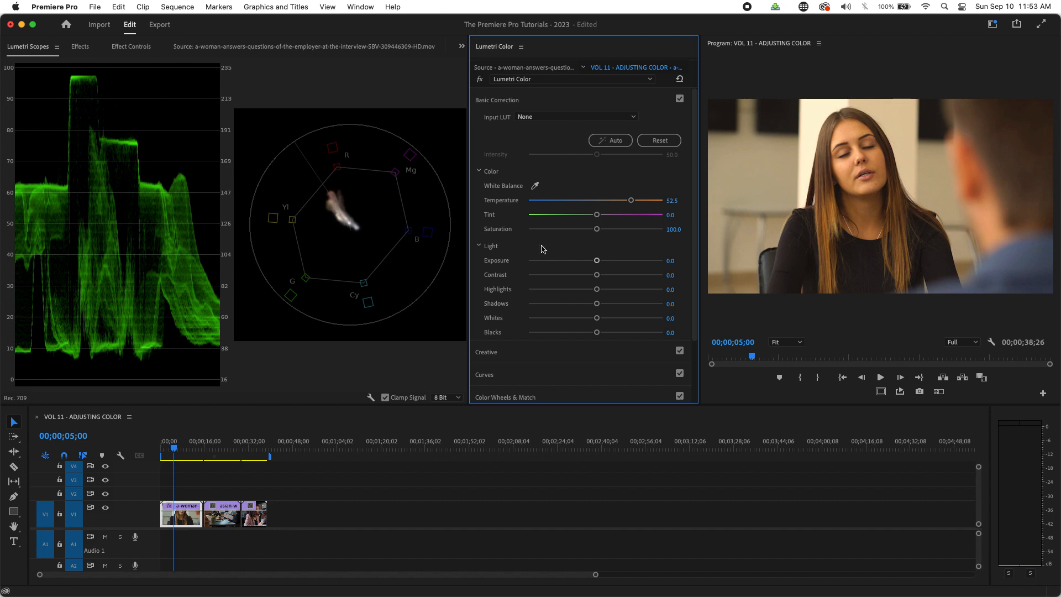
pyautogui.click(634, 201)
pyautogui.moveTo(634, 201); pyautogui.dragTo(551, 215)
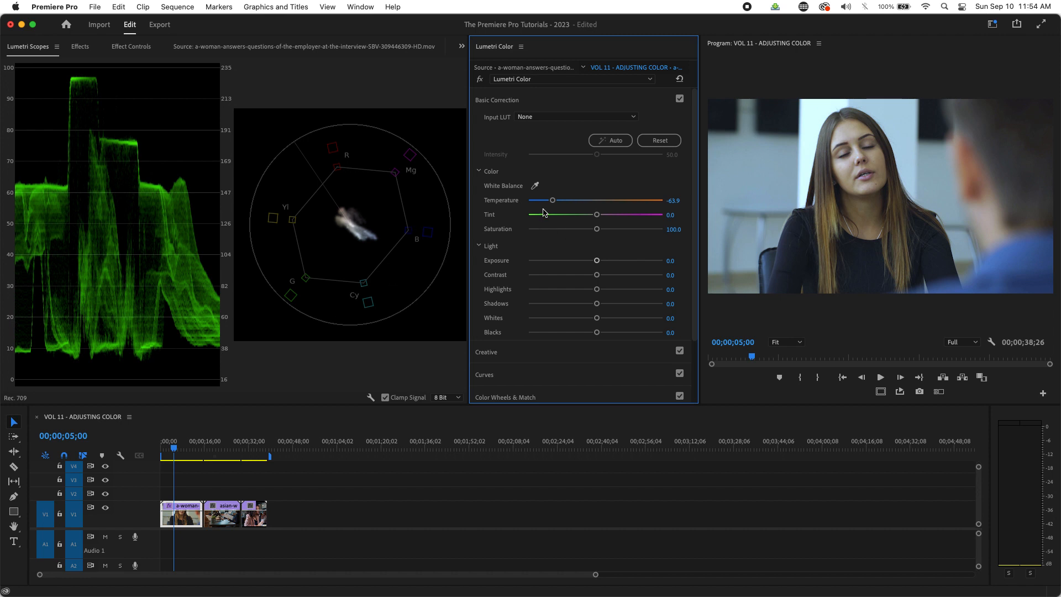
pyautogui.moveTo(552, 201); pyautogui.dragTo(663, 202)
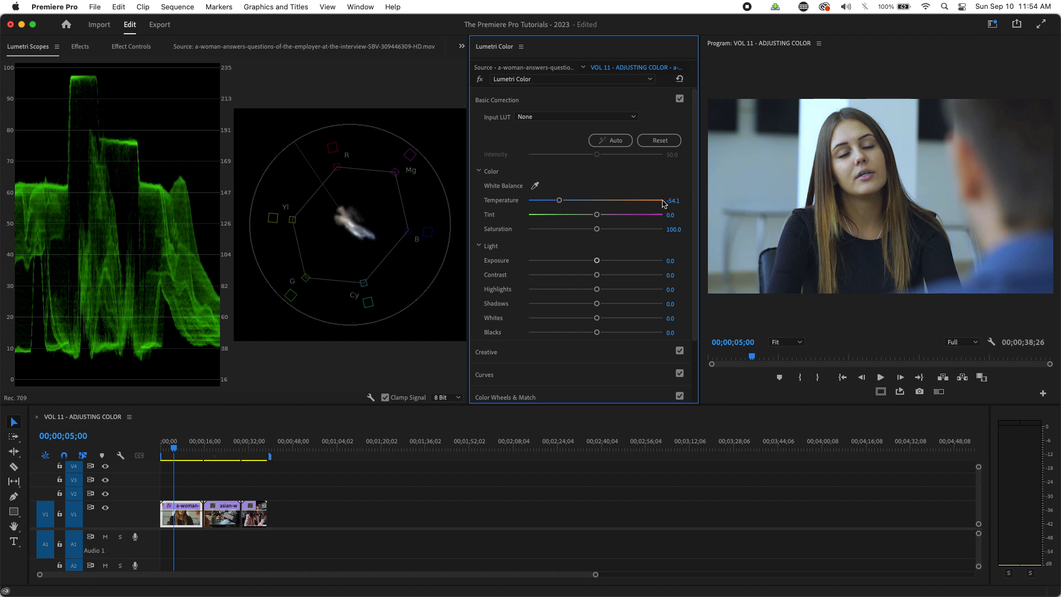
pyautogui.click(673, 201)
pyautogui.write('10')
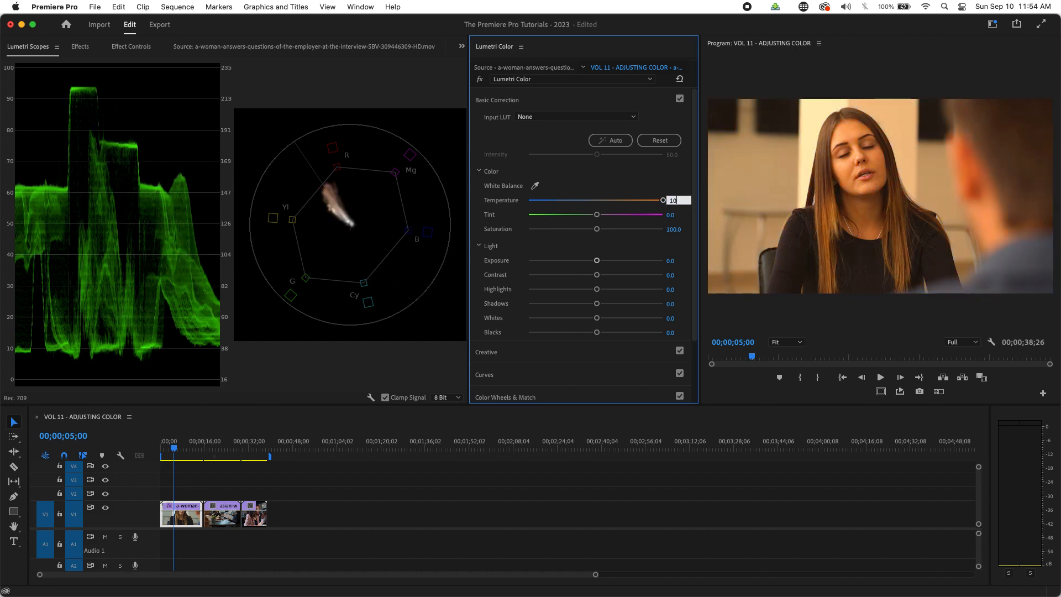
pyautogui.press('Return')
pyautogui.click(677, 199)
pyautogui.write('0')
pyautogui.press('Return')
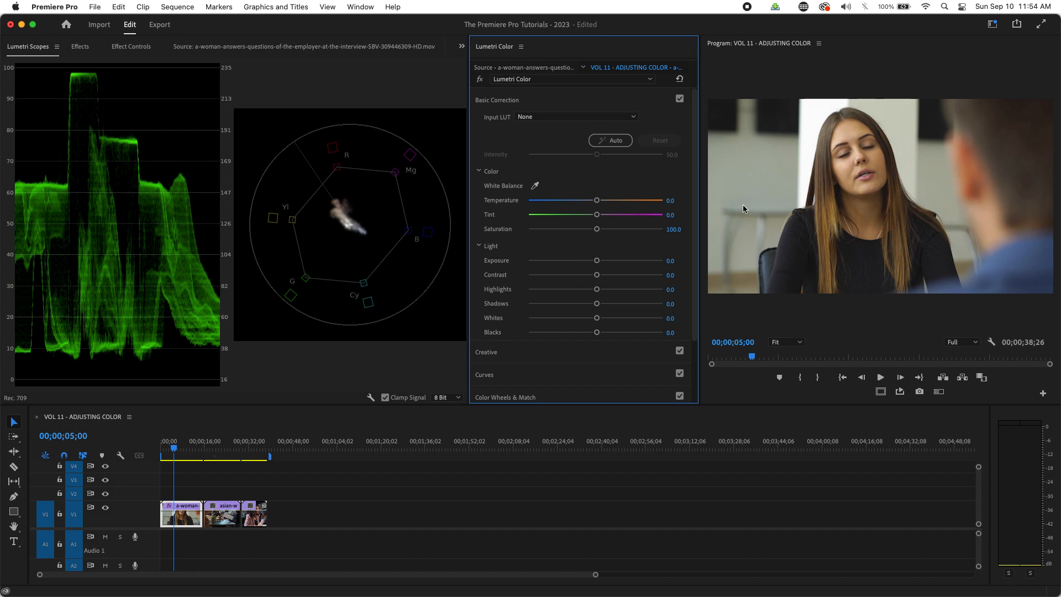
# - Cool the first clip slightly by setting Temperature to -4.1, and move the playhead to 00;00;03;06
pyautogui.moveTo(594, 202); pyautogui.dragTo(593, 206)
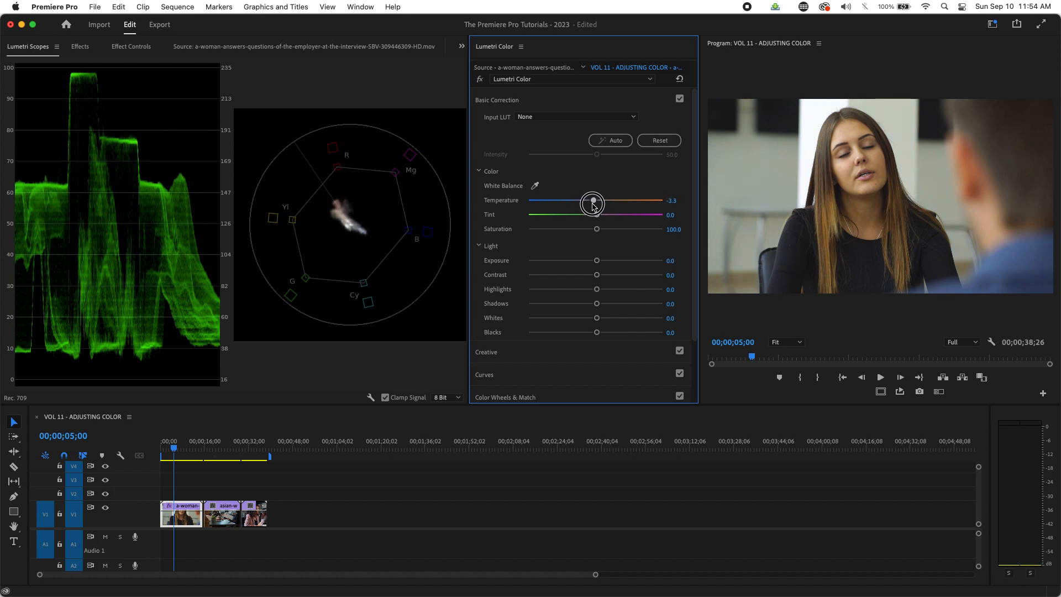
pyautogui.moveTo(594, 207); pyautogui.dragTo(592, 207)
pyautogui.click(189, 524)
pyautogui.moveTo(175, 455); pyautogui.dragTo(170, 456)
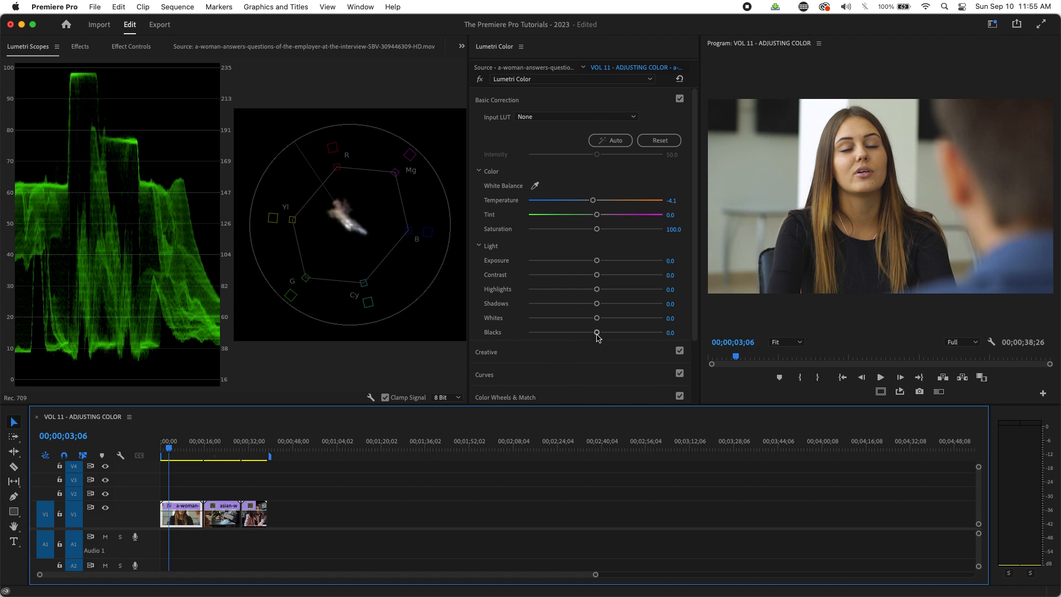
# - Try the Blacks at their -100 extreme, and darken the first clip with Shadows at -21.3 and Blacks at -16.4
pyautogui.moveTo(597, 333); pyautogui.dragTo(479, 374)
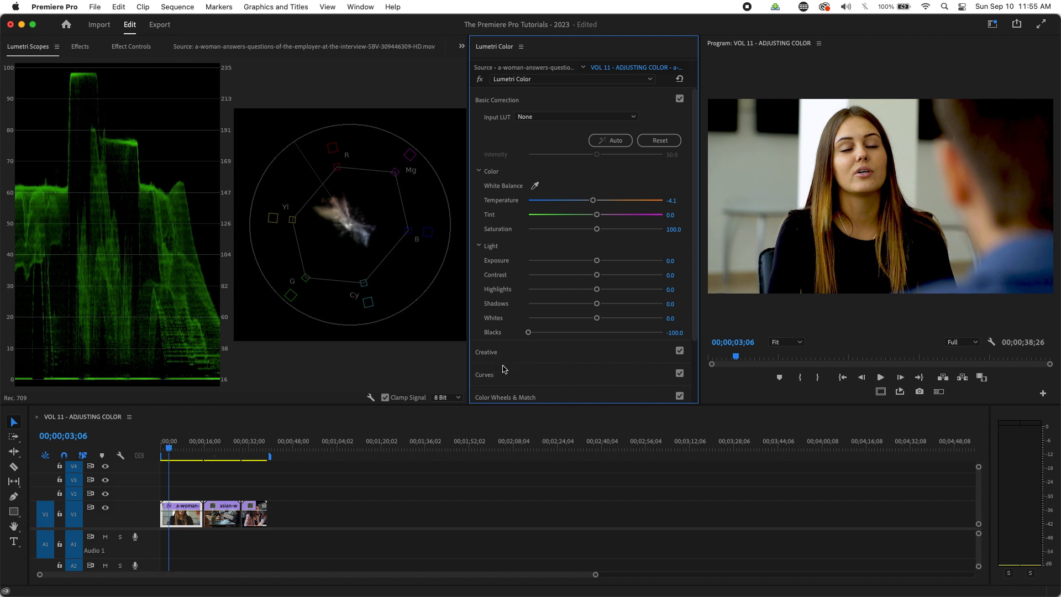
pyautogui.moveTo(530, 333); pyautogui.dragTo(594, 343)
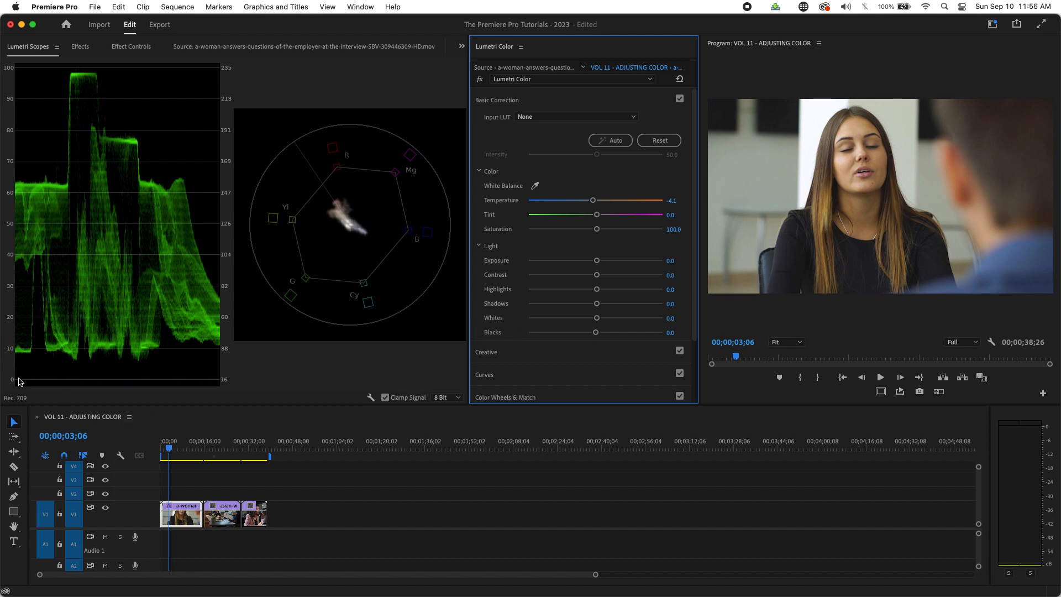
pyautogui.moveTo(597, 334); pyautogui.dragTo(588, 337)
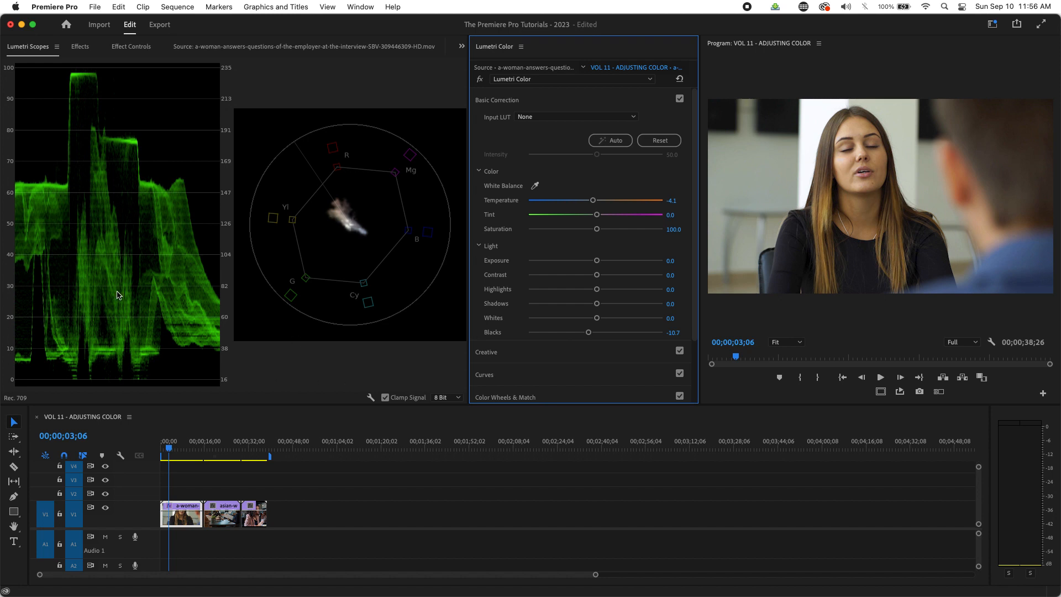
pyautogui.moveTo(596, 304); pyautogui.dragTo(583, 338)
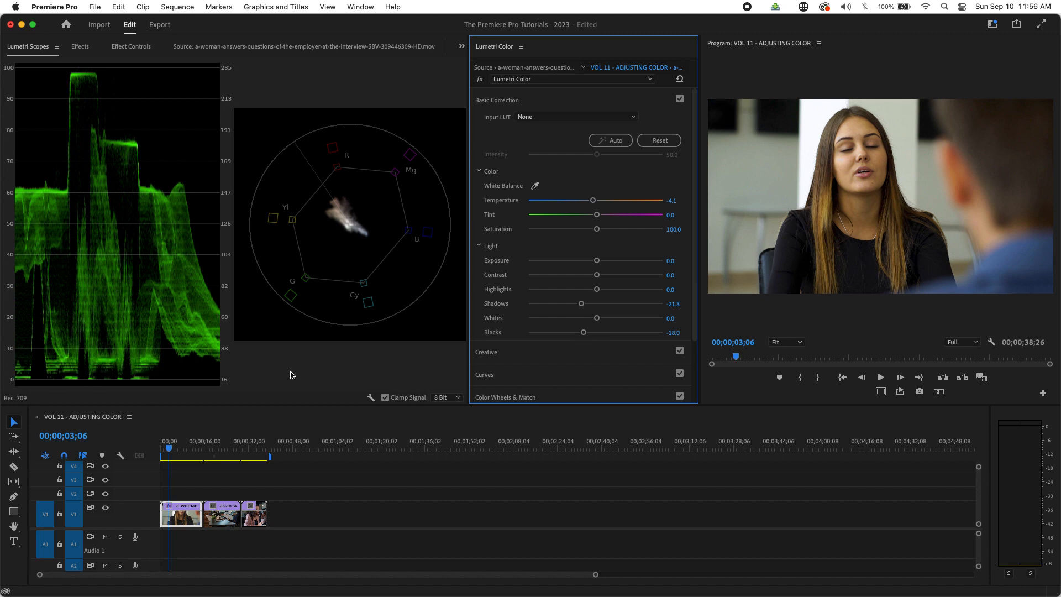
pyautogui.moveTo(583, 334)
pyautogui.mouseDown()
pyautogui.moveTo(568, 338)
pyautogui.moveTo(584, 338)
pyautogui.mouseUp()
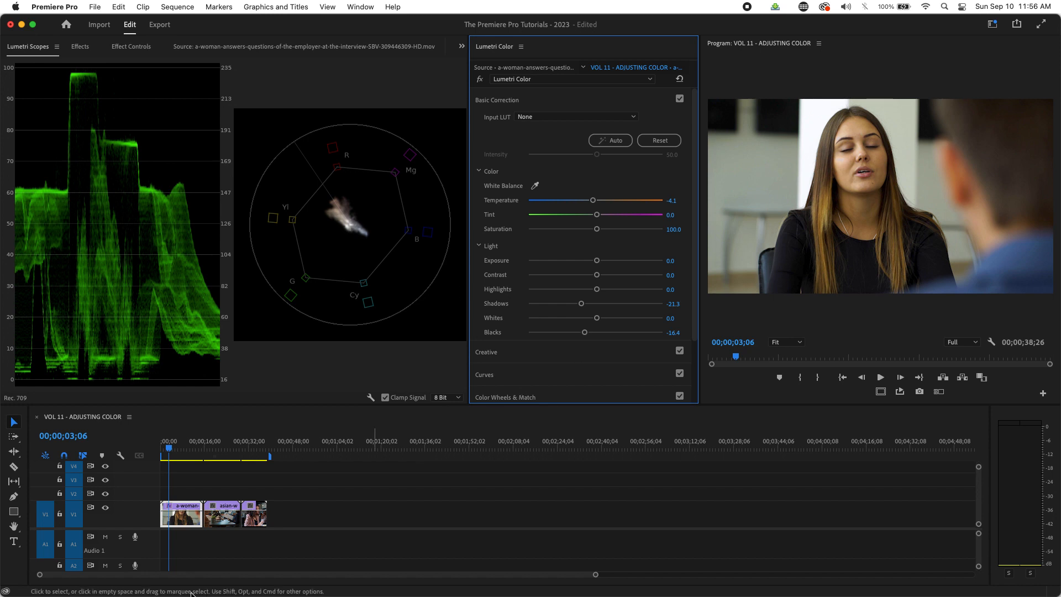
# - Check the waveform up to 00;00;05;00 and try a Whites adjustment on the first clip, returning Whites to 0
pyautogui.click(170, 446)
pyautogui.moveTo(170, 446); pyautogui.dragTo(172, 446)
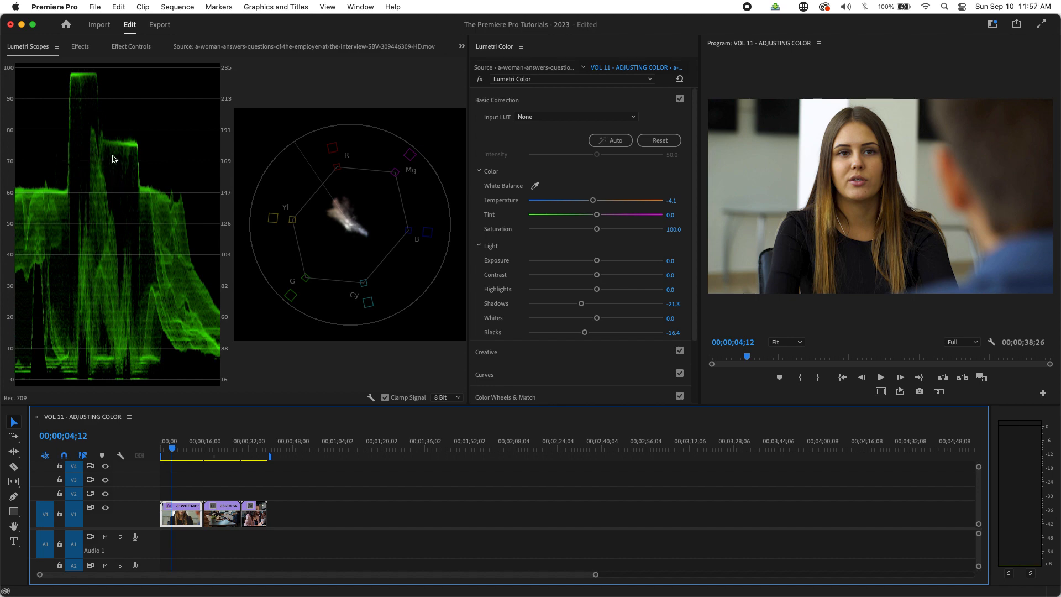
pyautogui.moveTo(173, 450); pyautogui.dragTo(174, 446)
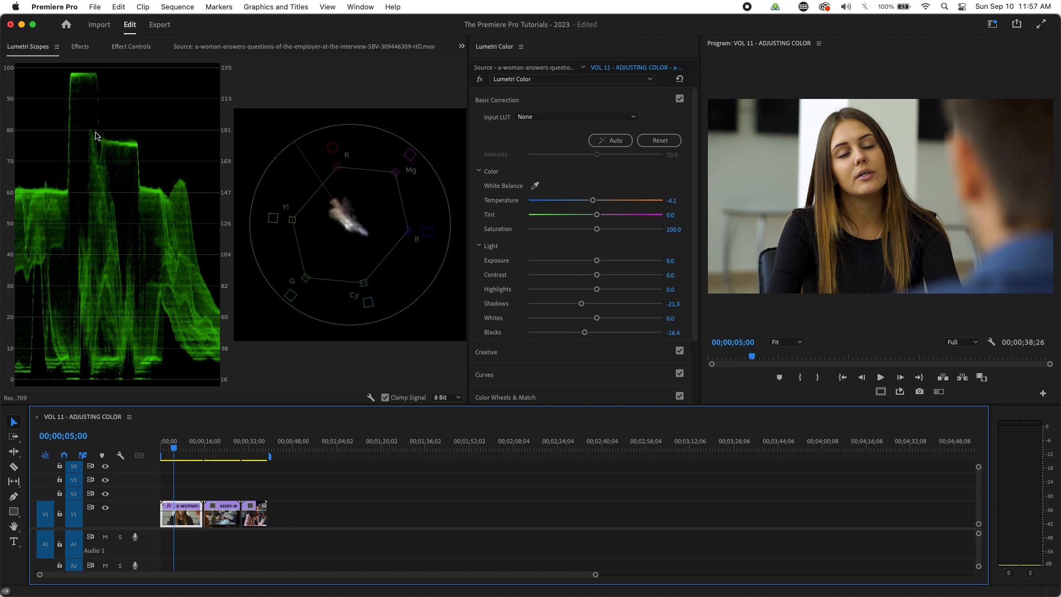
pyautogui.moveTo(173, 449); pyautogui.dragTo(174, 450)
pyautogui.moveTo(596, 319)
pyautogui.mouseDown()
pyautogui.moveTo(622, 323)
pyautogui.moveTo(596, 331)
pyautogui.mouseUp()
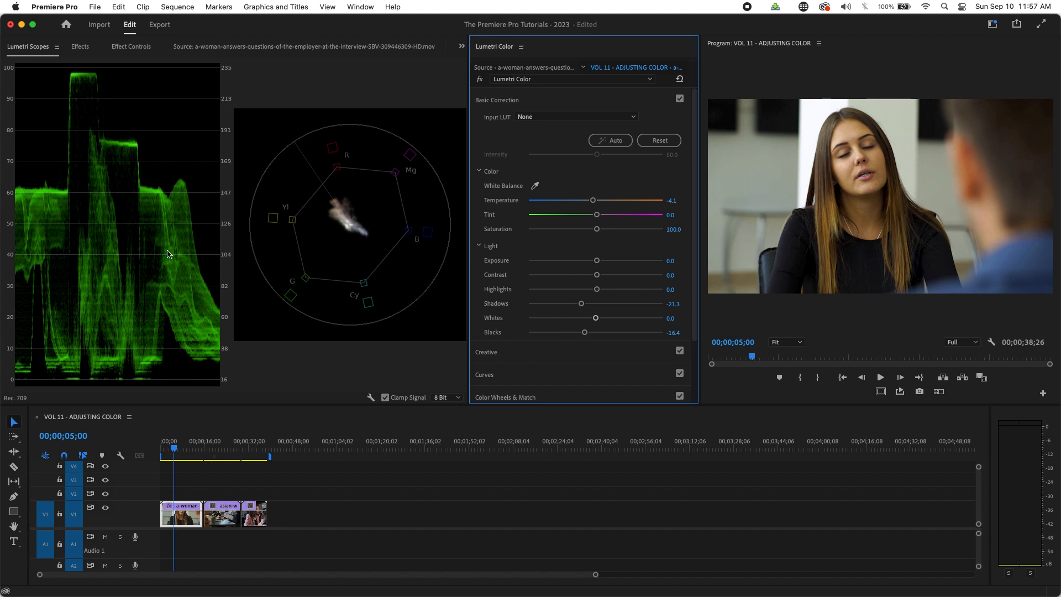
# - Scrub back and forth through the opening seconds of the first clip to examine its waveform against the picture, ending at 00;00;03;12
pyautogui.click(163, 458)
pyautogui.moveTo(163, 458); pyautogui.dragTo(170, 456)
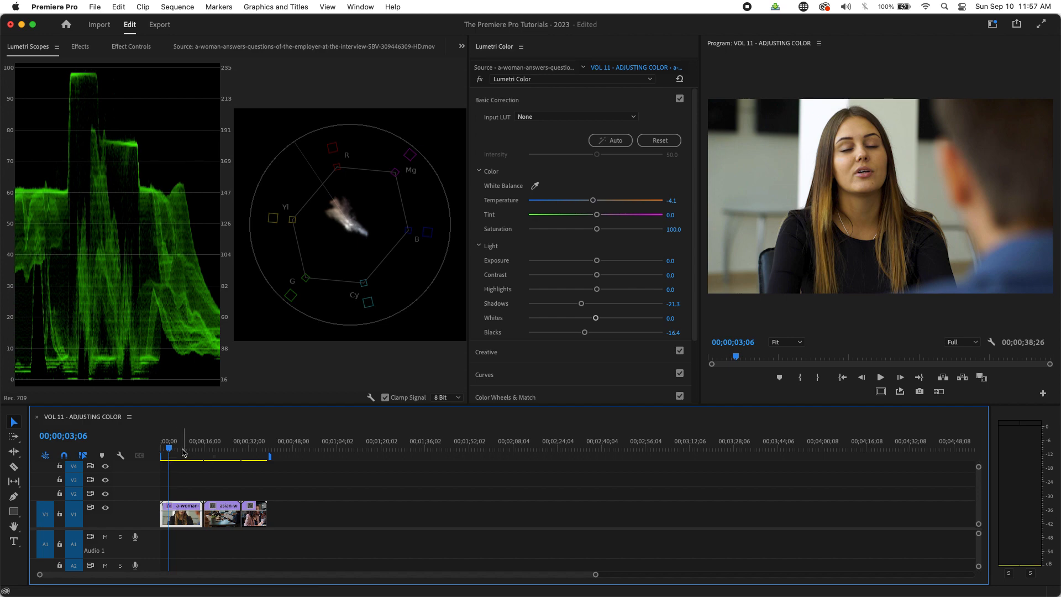
pyautogui.click(174, 442)
pyautogui.moveTo(175, 442); pyautogui.dragTo(164, 446)
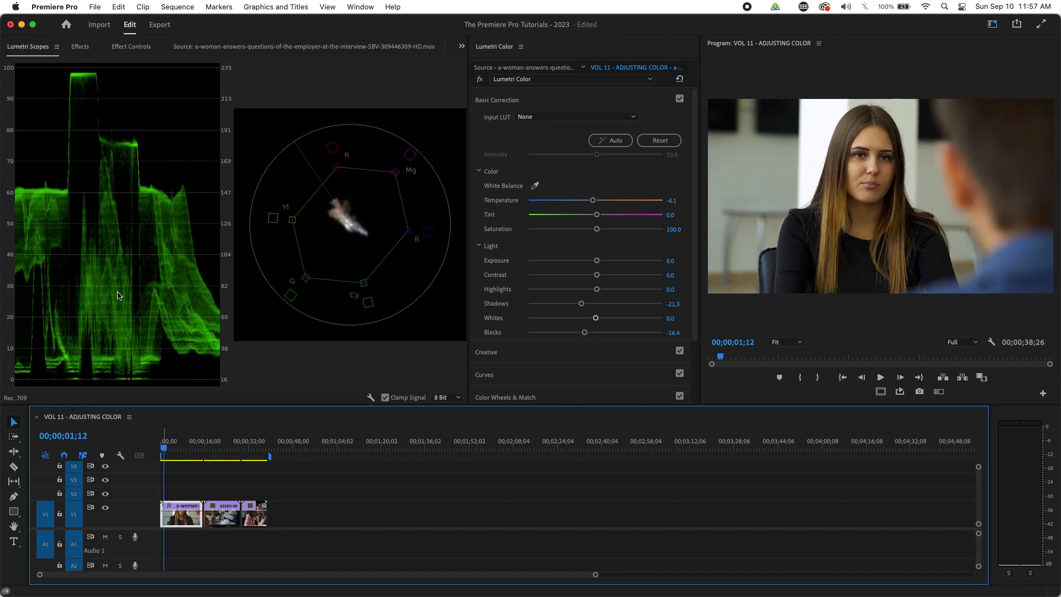
pyautogui.click(166, 445)
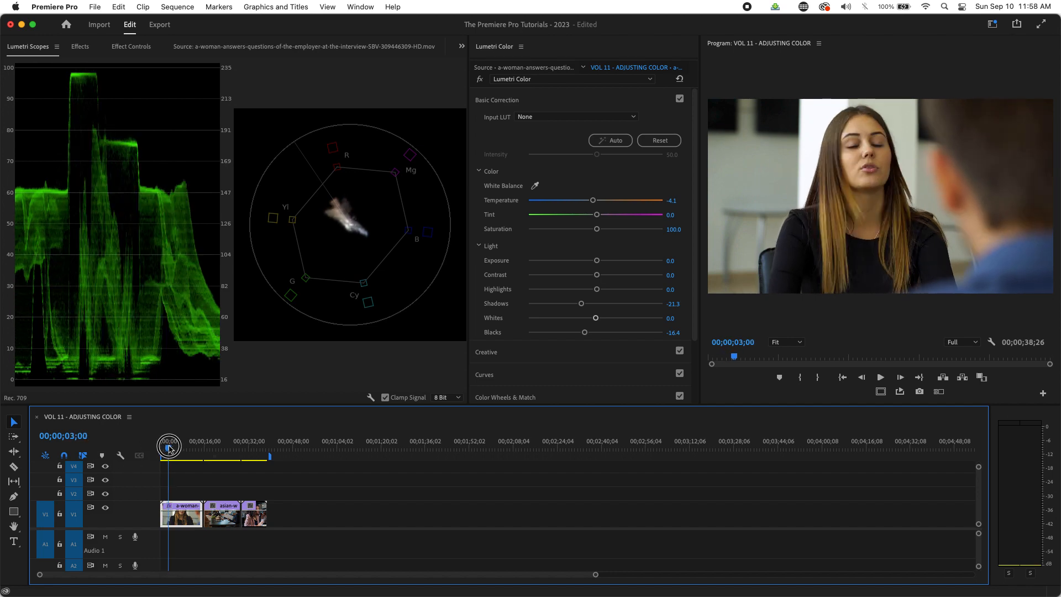
pyautogui.moveTo(167, 456); pyautogui.dragTo(170, 456)
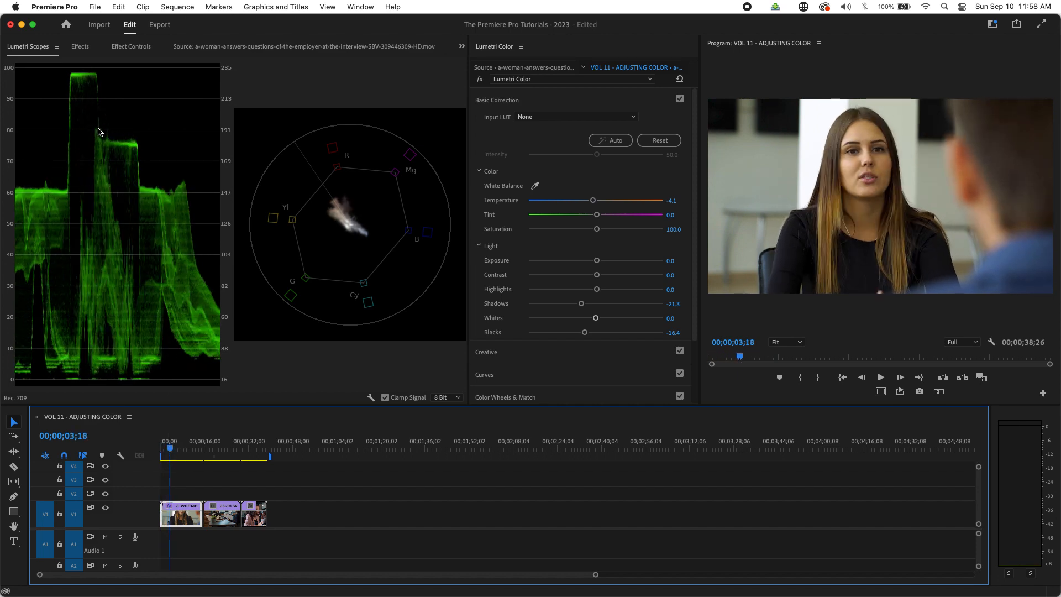
pyautogui.click(167, 440)
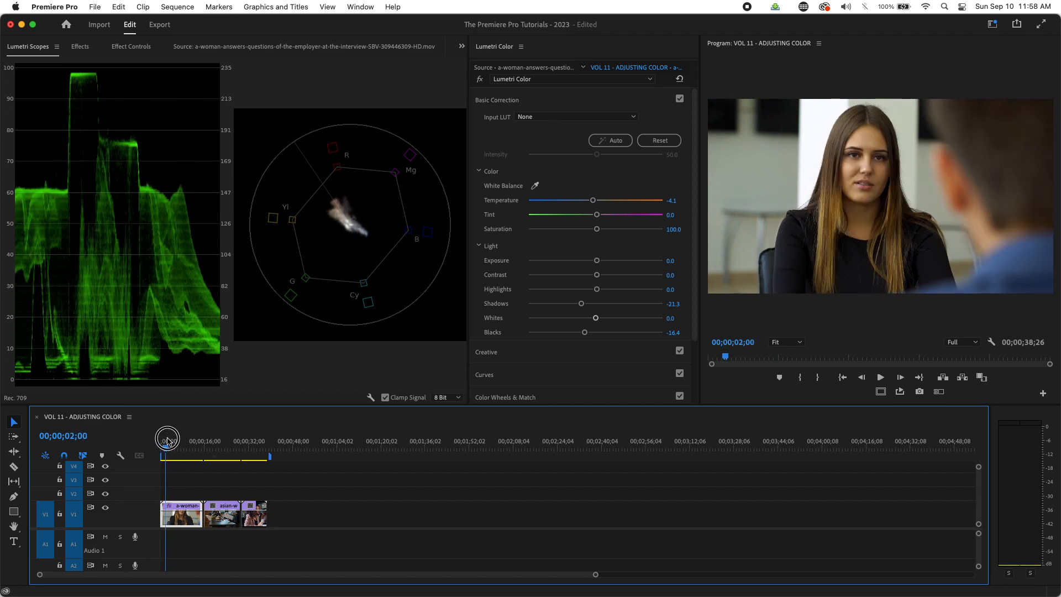
pyautogui.moveTo(167, 441); pyautogui.dragTo(172, 440)
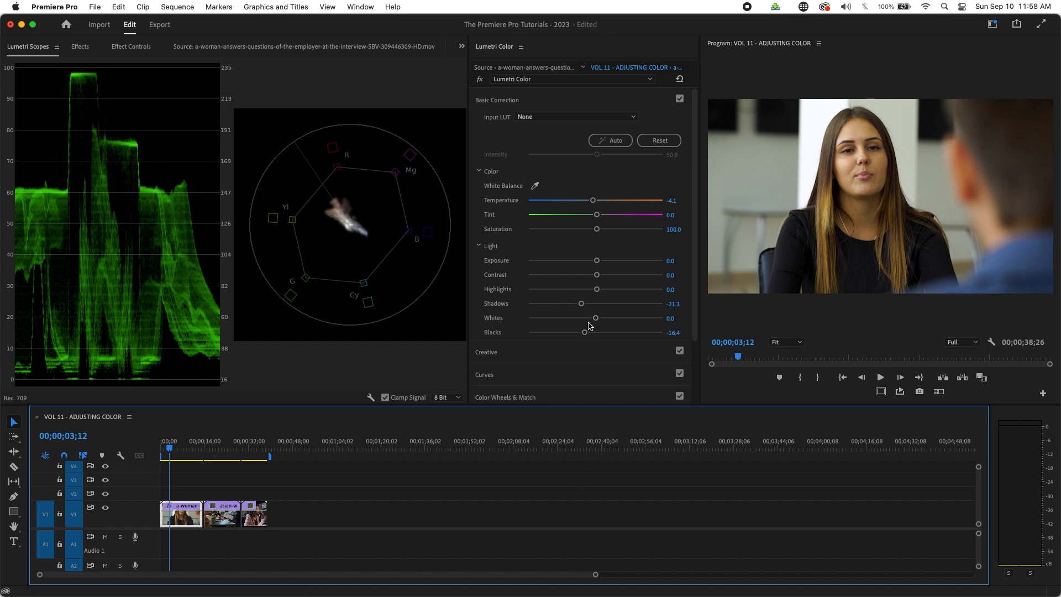
# - Lower the first clip's Whites to -47.5, and adjust Blacks to -11.5 with the playhead at 00;00;08;01
pyautogui.moveTo(596, 322); pyautogui.dragTo(562, 332)
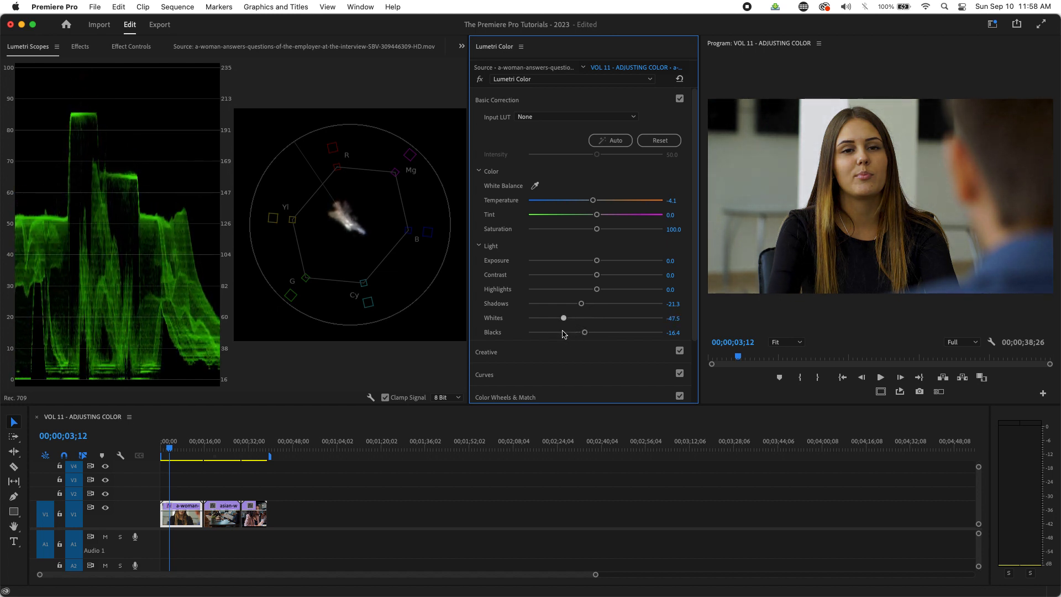
pyautogui.moveTo(169, 457); pyautogui.dragTo(183, 458)
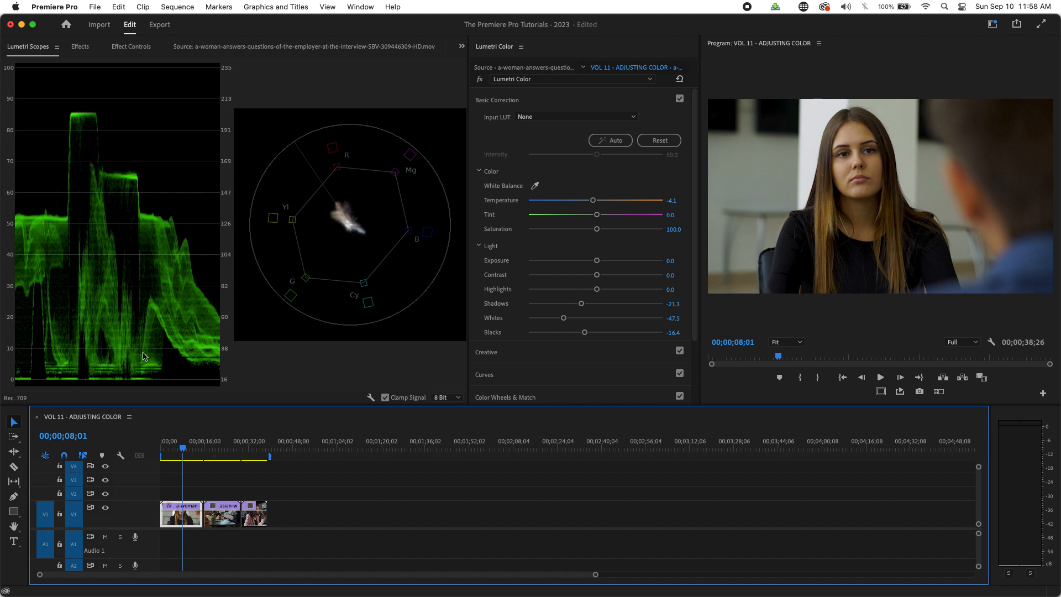
pyautogui.moveTo(585, 333); pyautogui.dragTo(587, 334)
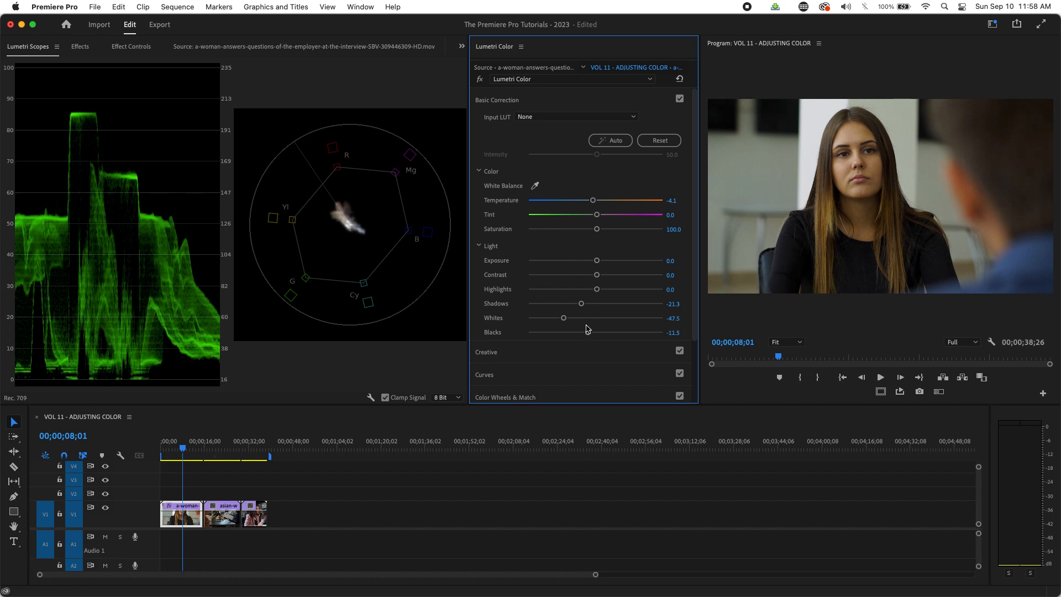
# - At 00;00;07;00, test reduced saturation on the first clip, including 82, and set Saturation to 103.3
pyautogui.moveTo(176, 445); pyautogui.dragTo(182, 447)
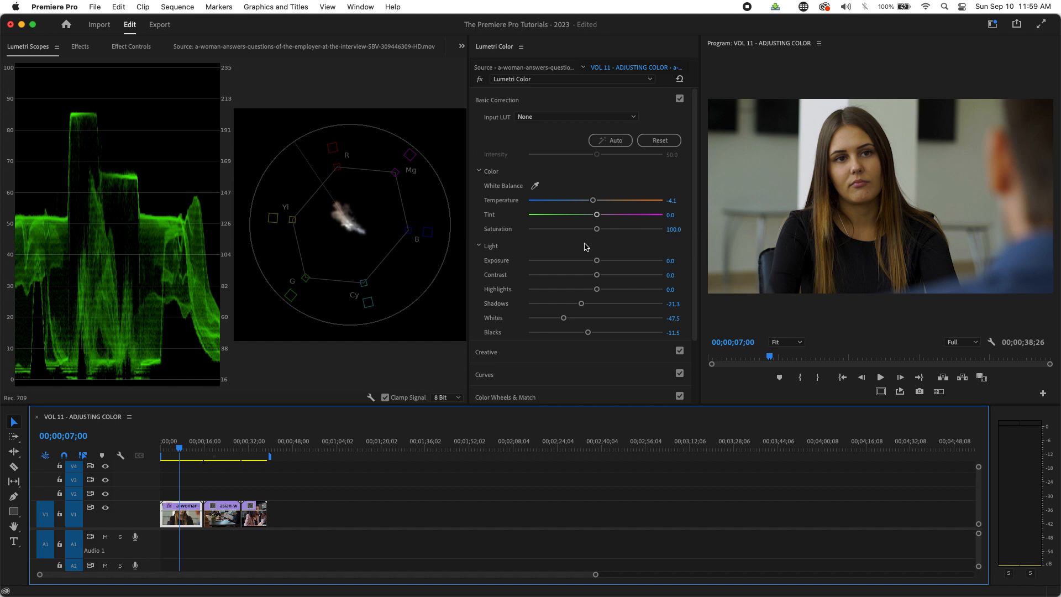
pyautogui.moveTo(595, 235); pyautogui.dragTo(576, 237)
pyautogui.moveTo(575, 238)
pyautogui.mouseDown()
pyautogui.moveTo(611, 234)
pyautogui.moveTo(595, 235)
pyautogui.mouseUp()
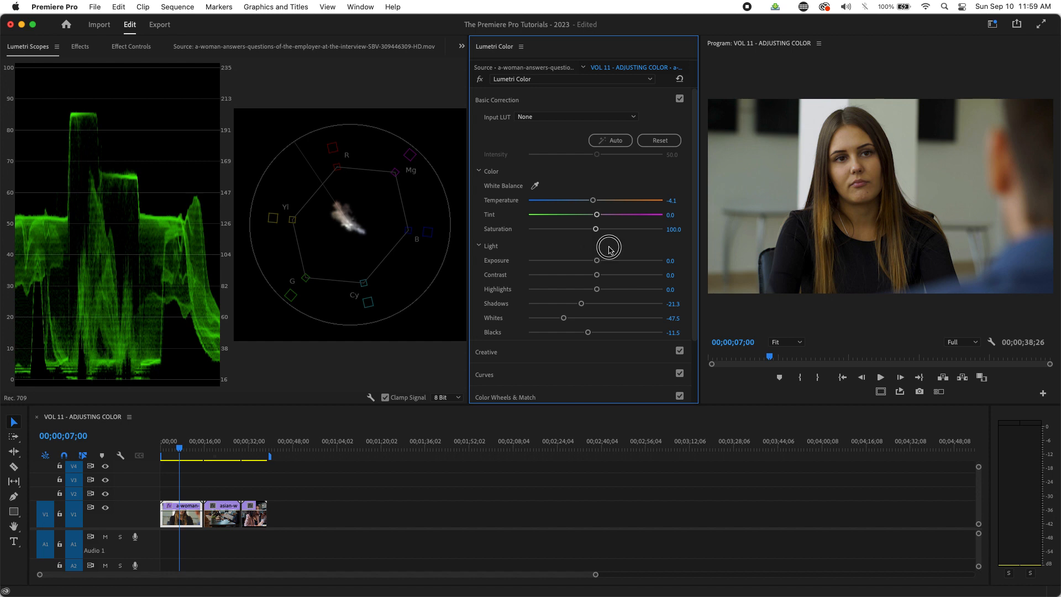
pyautogui.moveTo(595, 232); pyautogui.dragTo(584, 236)
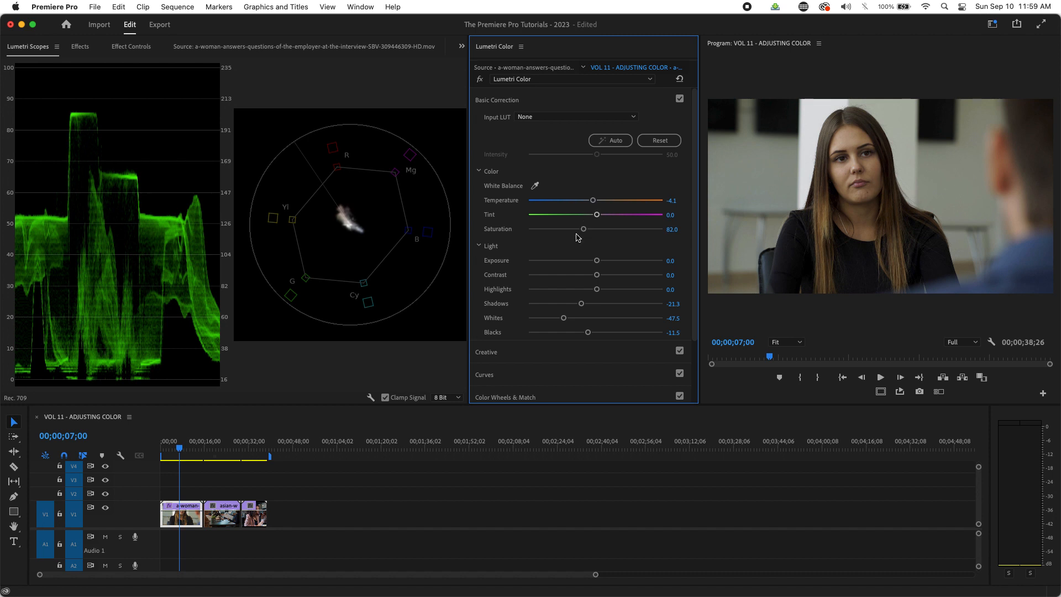
pyautogui.moveTo(583, 229); pyautogui.dragTo(597, 229)
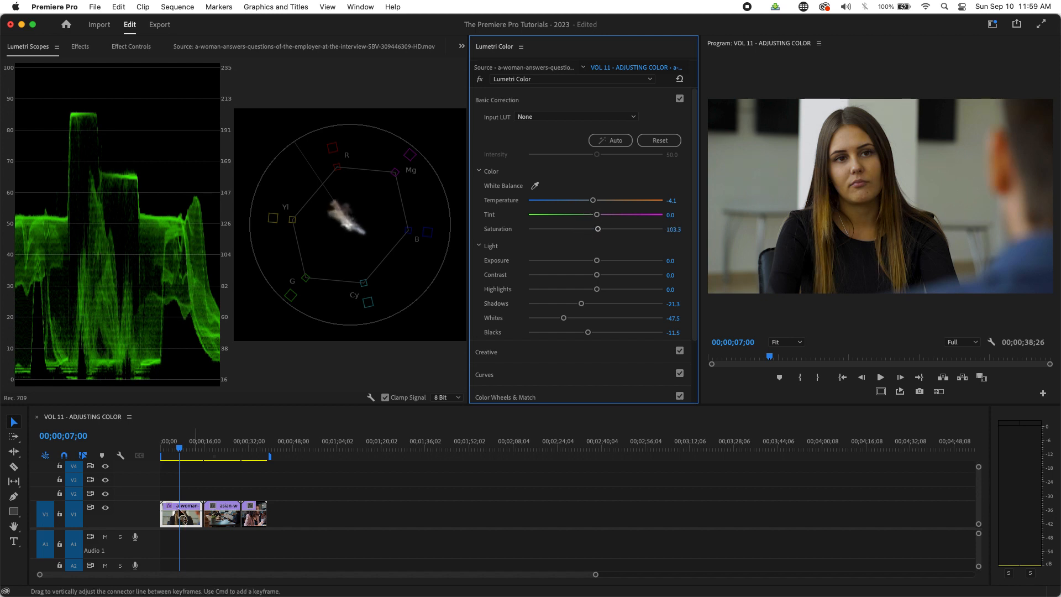
# - At 00;00;08;07, test the first clip's Saturation at 118.9 and fully desaturated at 0, and set it to 100
pyautogui.moveTo(179, 449); pyautogui.dragTo(182, 448)
pyautogui.moveTo(600, 233); pyautogui.dragTo(608, 231)
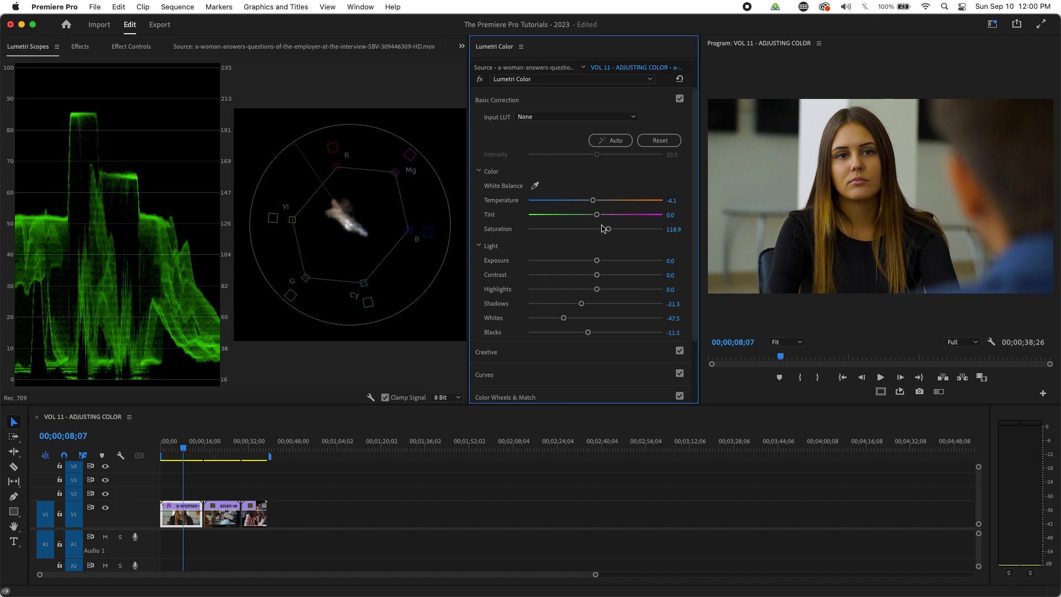
pyautogui.moveTo(610, 231)
pyautogui.mouseDown()
pyautogui.moveTo(634, 228)
pyautogui.moveTo(547, 252)
pyautogui.moveTo(561, 242)
pyautogui.moveTo(633, 228)
pyautogui.moveTo(521, 267)
pyautogui.moveTo(411, 278)
pyautogui.mouseUp()
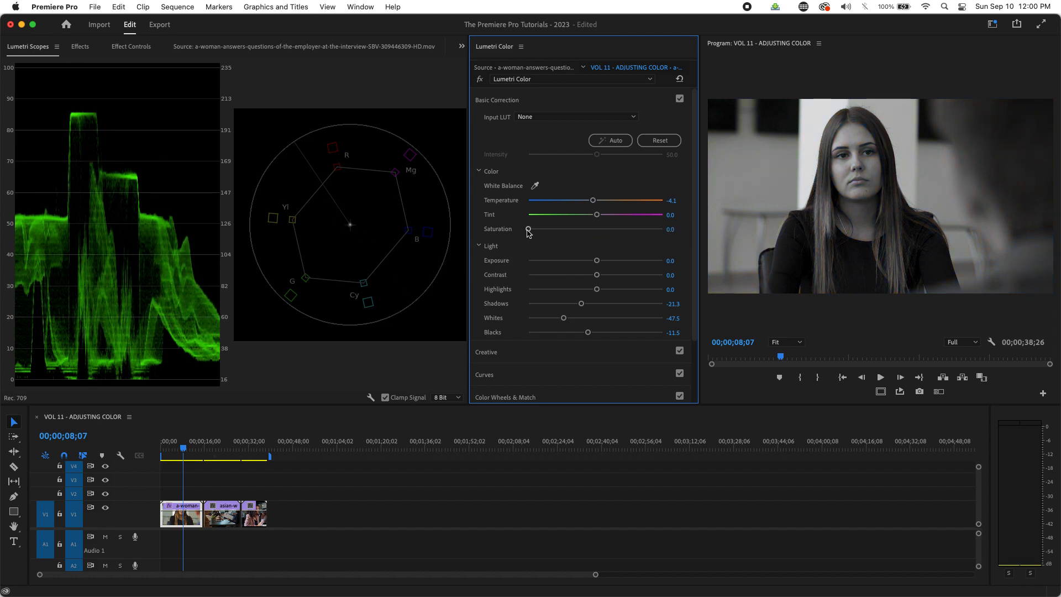
pyautogui.moveTo(528, 231)
pyautogui.mouseDown()
pyautogui.moveTo(651, 238)
pyautogui.moveTo(595, 246)
pyautogui.mouseUp()
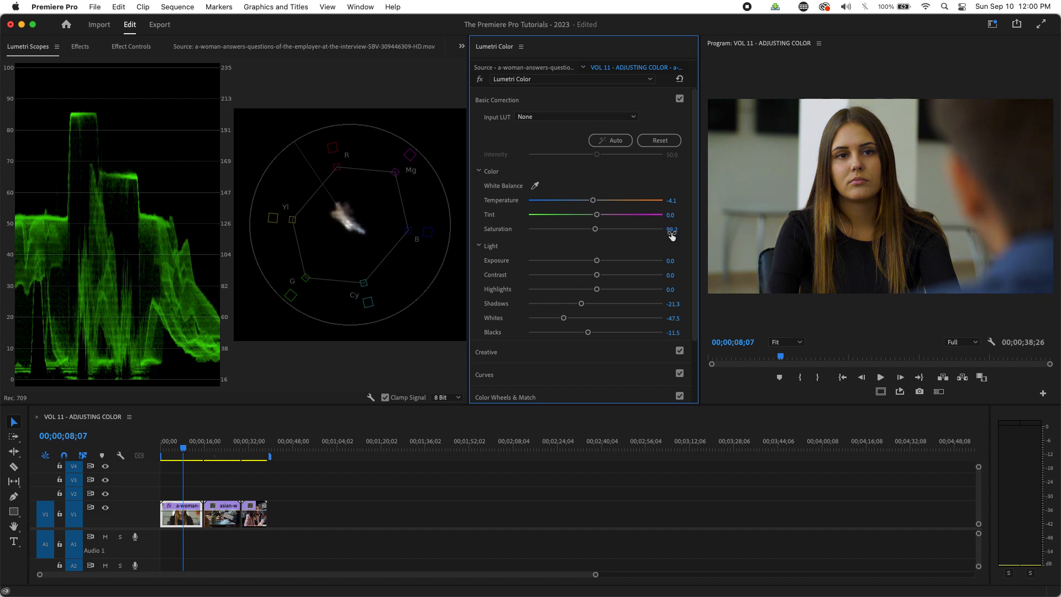
pyautogui.click(673, 230)
pyautogui.write('100')
pyautogui.press('Return')
# - Try shifting the first clip's Tint toward green, and return Tint to 0
pyautogui.moveTo(597, 218)
pyautogui.mouseDown()
pyautogui.moveTo(569, 222)
pyautogui.moveTo(614, 221)
pyautogui.moveTo(581, 223)
pyautogui.mouseUp()
pyautogui.click(676, 214)
pyautogui.write('0')
pyautogui.press('Return')
# - Switch between the first and second clips to see how the selection behaves, and turn off Selection Follows Playhead for the sequence
pyautogui.click(218, 448)
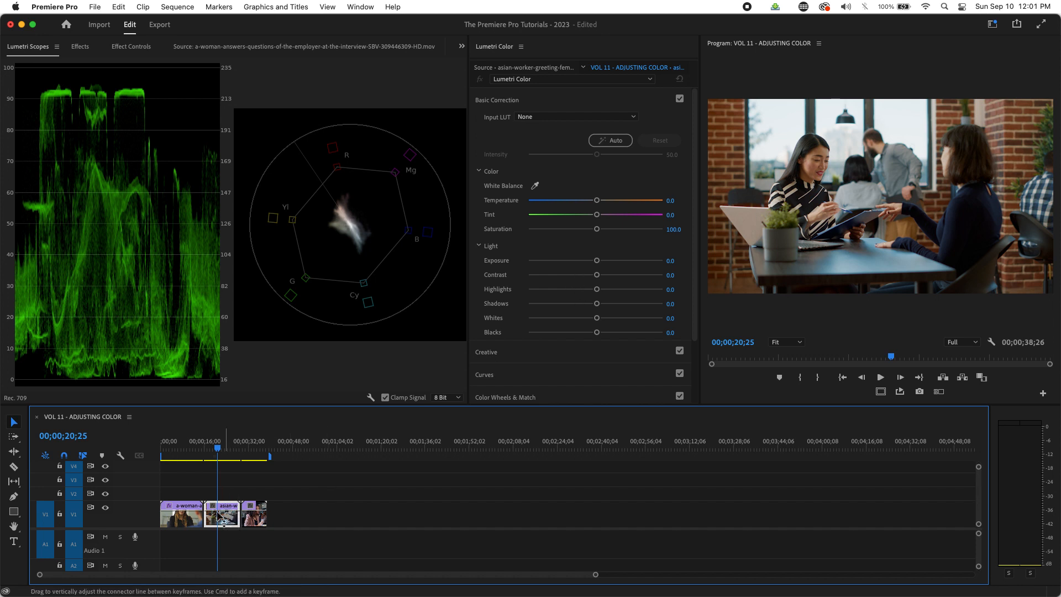
pyautogui.click(177, 516)
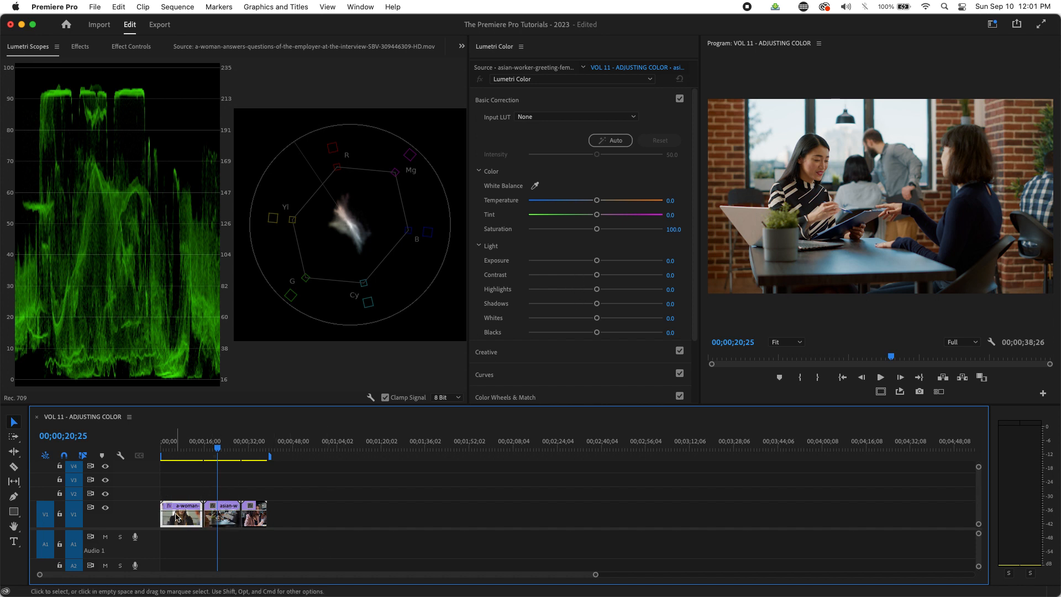
pyautogui.click(183, 450)
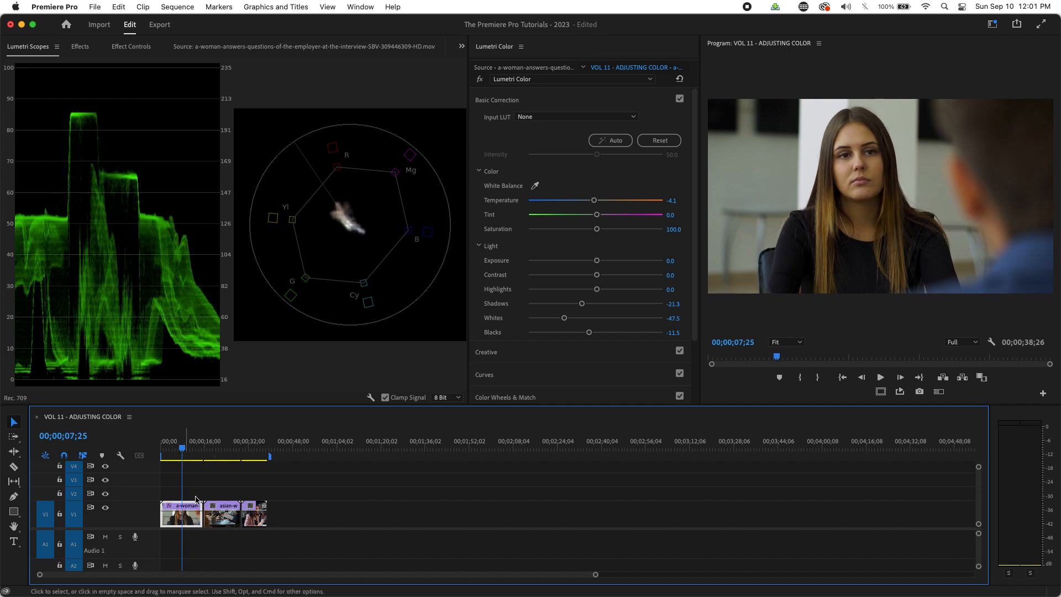
pyautogui.moveTo(183, 448); pyautogui.dragTo(223, 447)
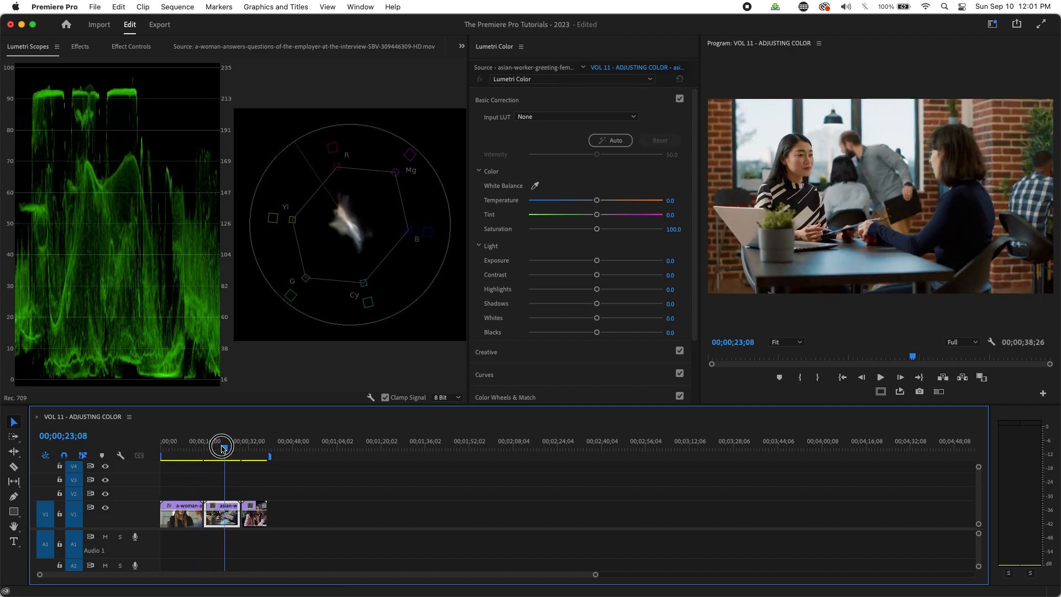
pyautogui.click(176, 7)
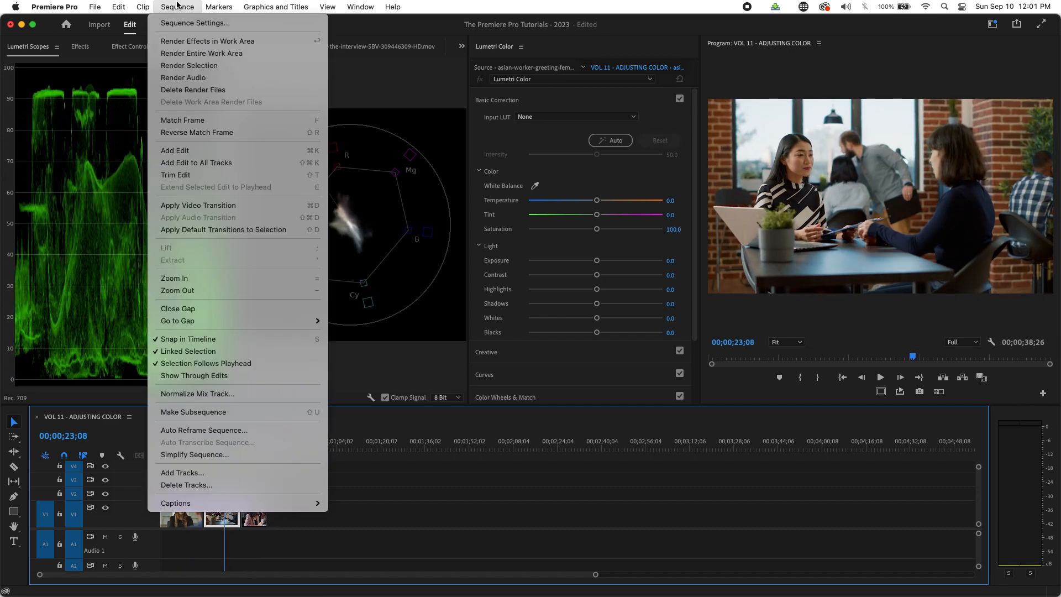
pyautogui.click(263, 369)
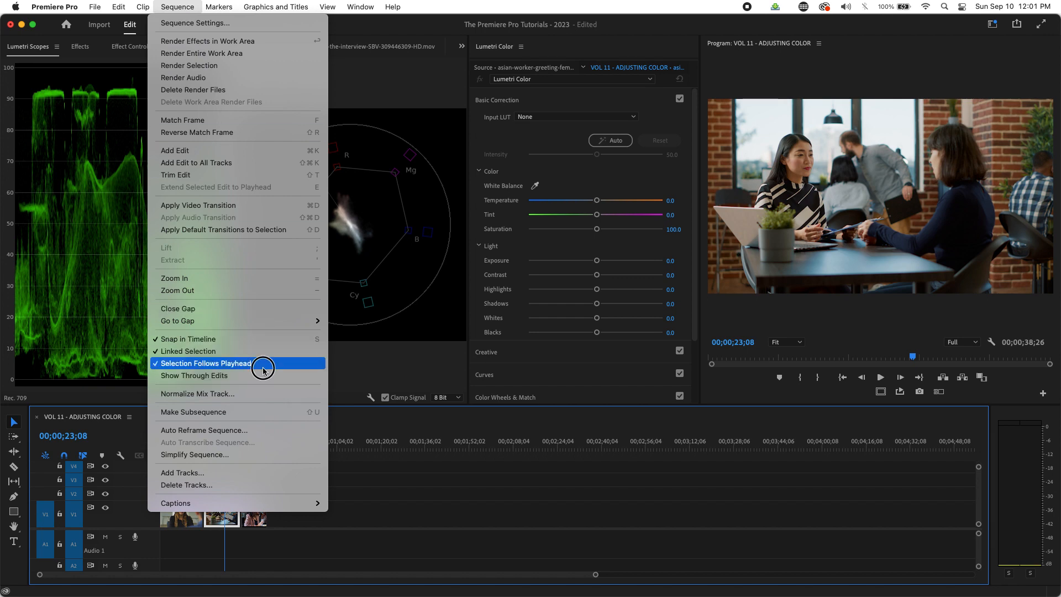
# - Preview the second clip up to 00;00;22;14 and lower its Saturation to 93.4
pyautogui.moveTo(221, 445)
pyautogui.mouseDown()
pyautogui.moveTo(179, 446)
pyautogui.moveTo(237, 445)
pyautogui.moveTo(197, 445)
pyautogui.moveTo(219, 446)
pyautogui.mouseUp()
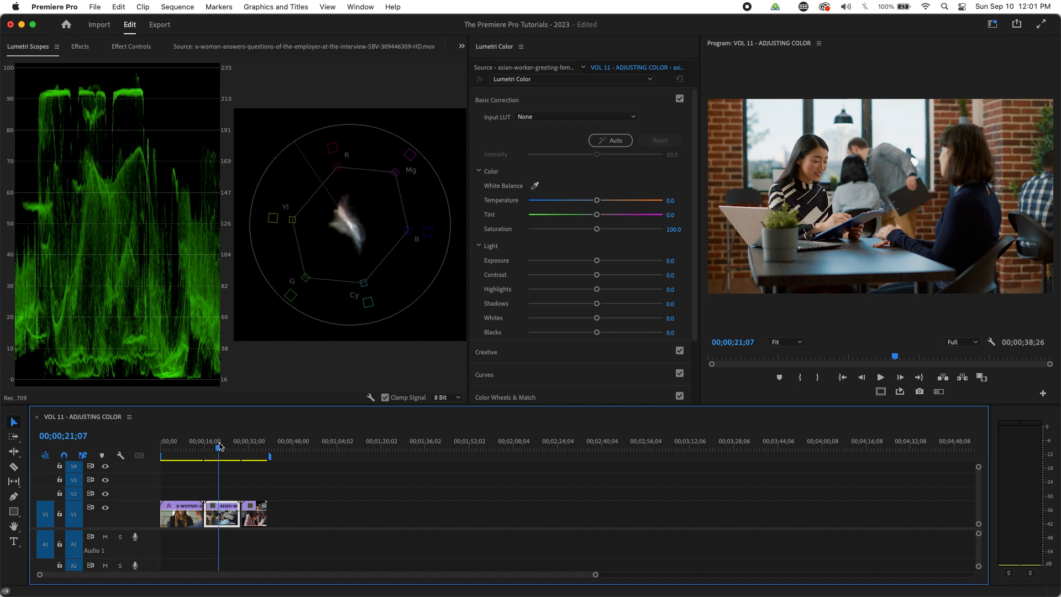
pyautogui.moveTo(215, 446); pyautogui.dragTo(222, 445)
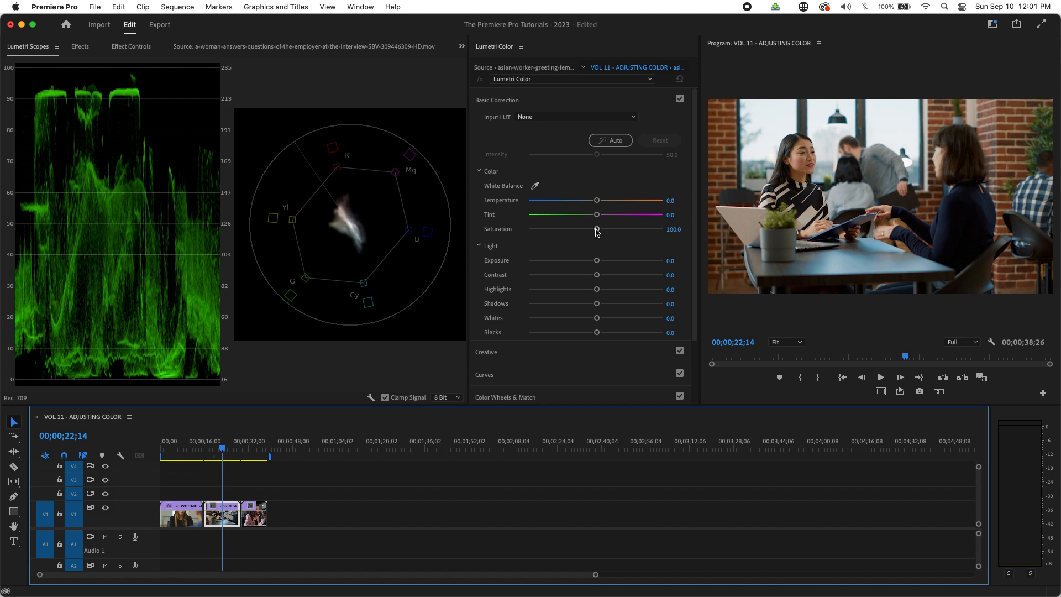
pyautogui.moveTo(597, 230); pyautogui.dragTo(592, 232)
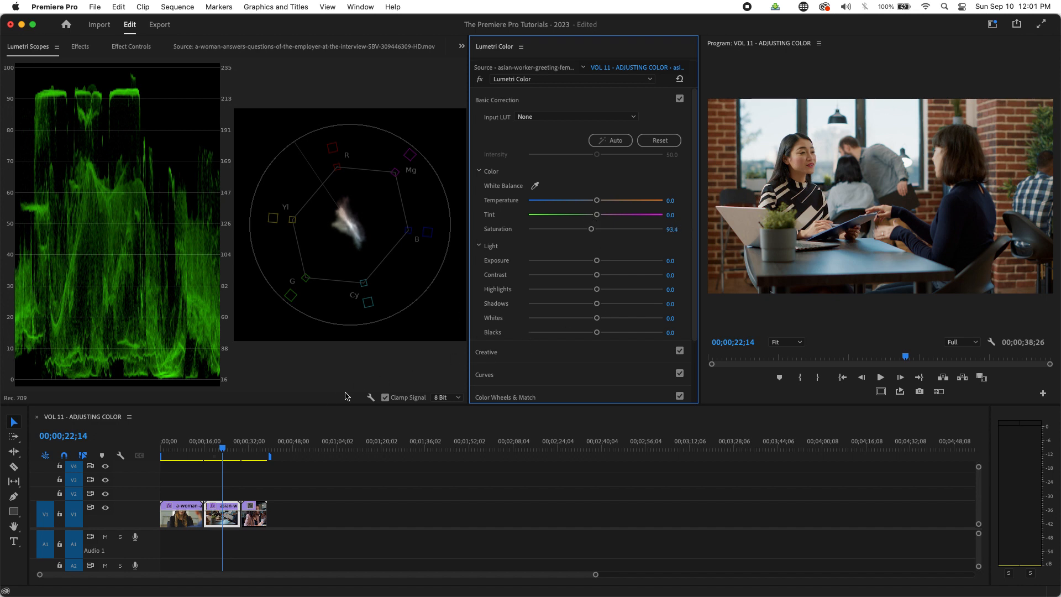
# - Compare the second clip's waveform with the picture at several frames, and lower its Whites to -19.7
pyautogui.click(223, 449)
pyautogui.moveTo(223, 449); pyautogui.dragTo(223, 449)
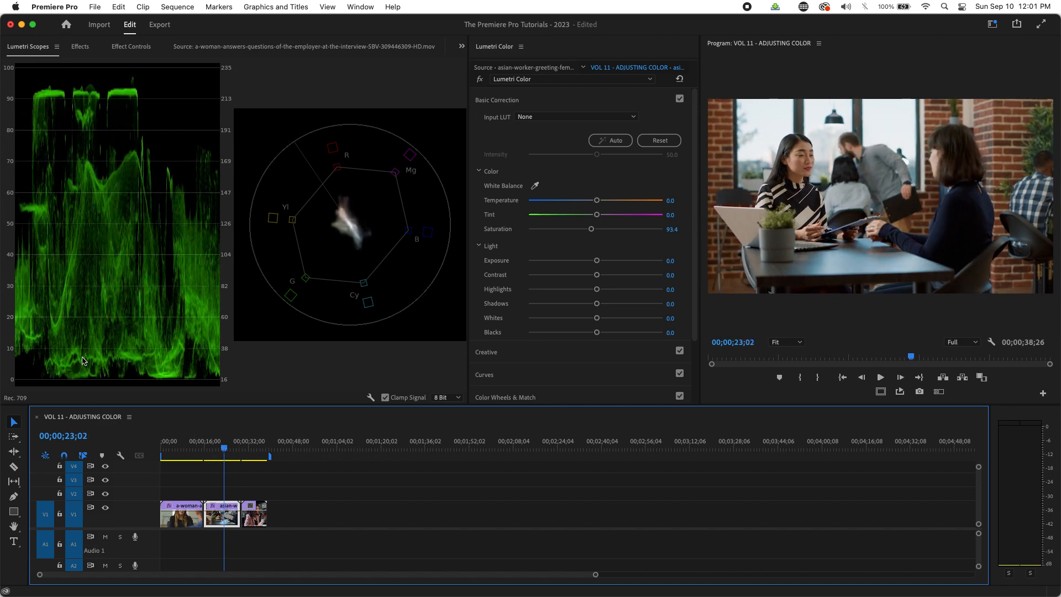
pyautogui.moveTo(223, 450); pyautogui.dragTo(216, 455)
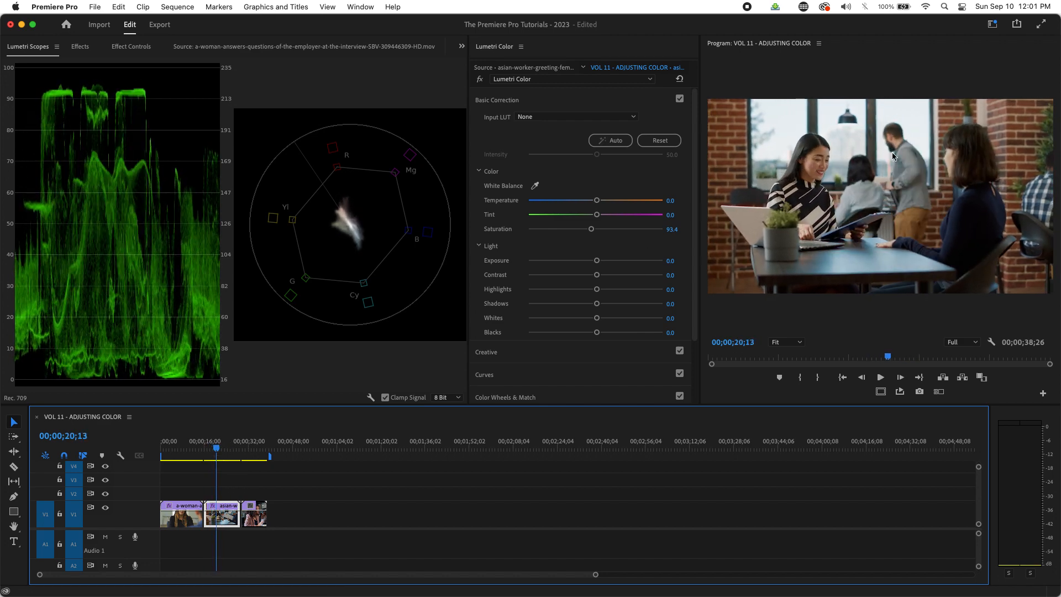
pyautogui.moveTo(209, 439); pyautogui.dragTo(218, 454)
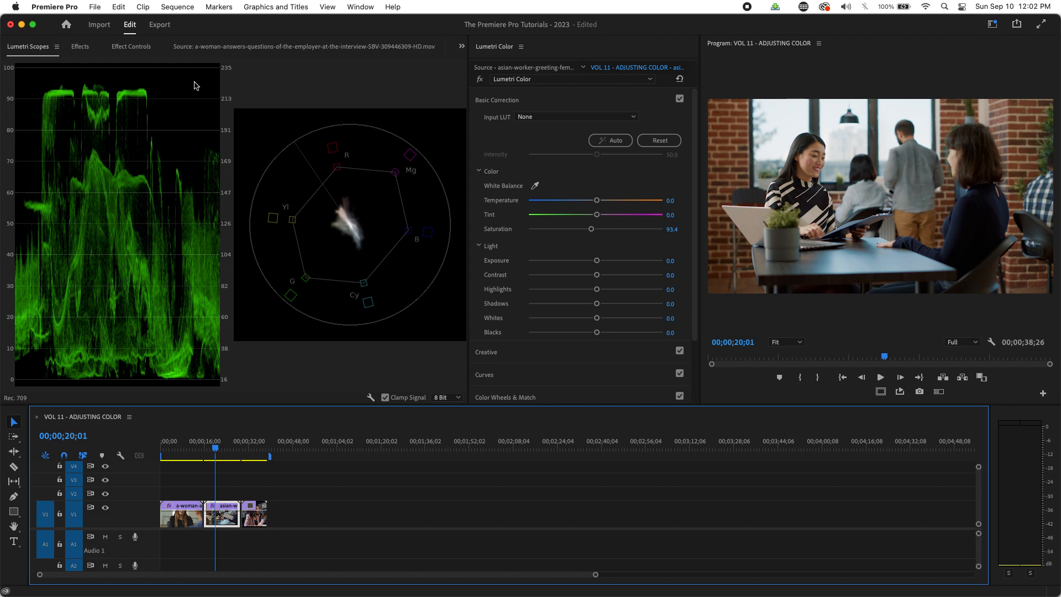
pyautogui.click(214, 446)
pyautogui.moveTo(216, 446); pyautogui.dragTo(215, 442)
pyautogui.moveTo(597, 320); pyautogui.dragTo(582, 326)
pyautogui.moveTo(215, 448); pyautogui.dragTo(220, 450)
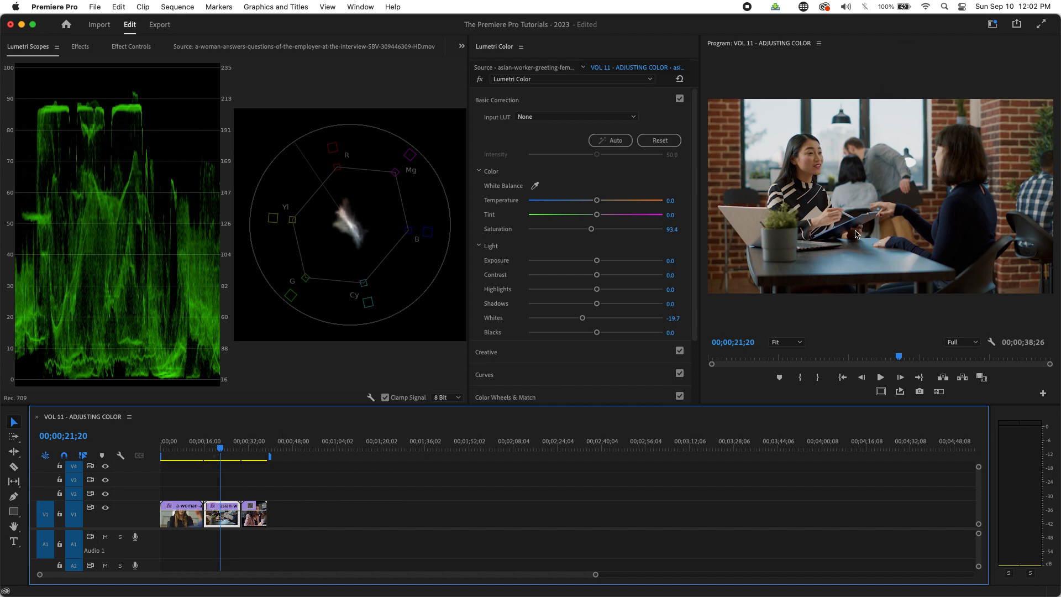
# - Select the third clip with the playhead at 00;00;33;02 and lower its Whites to -18.9
pyautogui.click(254, 450)
pyautogui.moveTo(256, 450)
pyautogui.mouseDown()
pyautogui.moveTo(247, 440)
pyautogui.moveTo(261, 441)
pyautogui.moveTo(251, 447)
pyautogui.mouseUp()
pyautogui.click(260, 518)
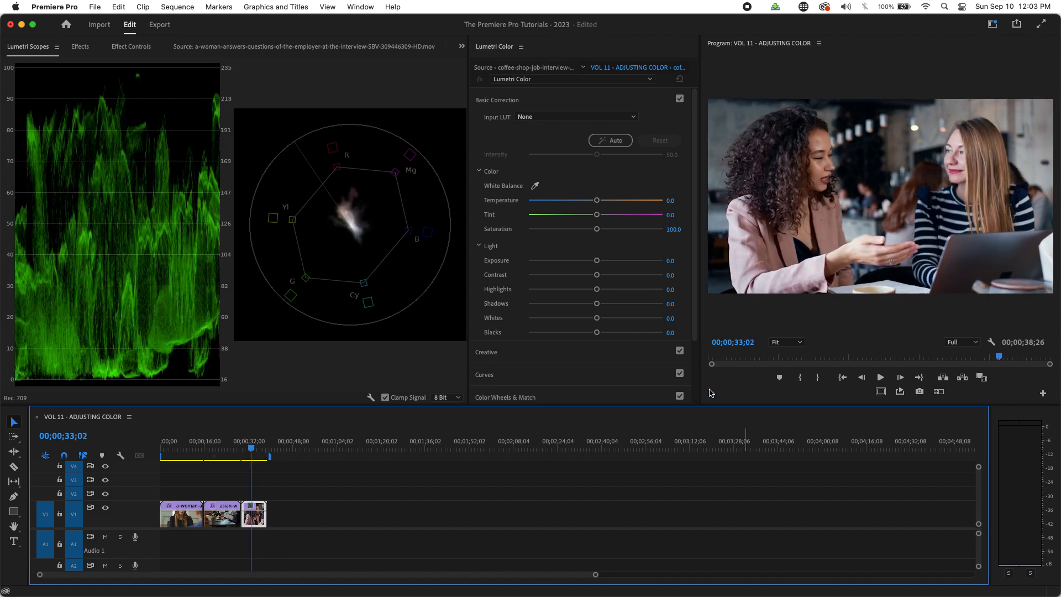
pyautogui.moveTo(597, 318); pyautogui.dragTo(582, 324)
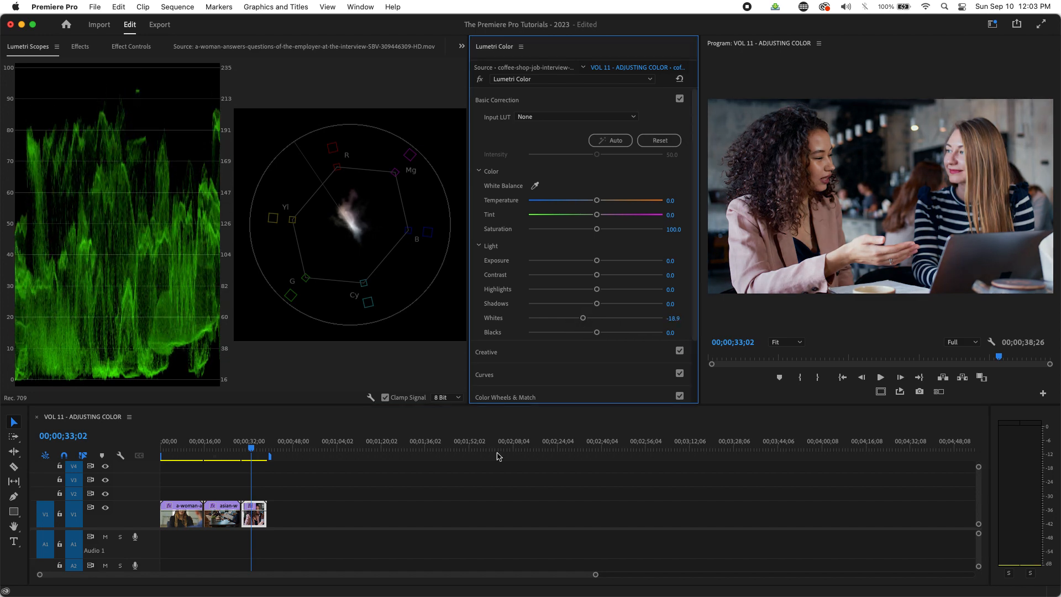
# - Set the third clip's Blacks to 0.6 at 00;00;34;26, and check the waveform back at 00;00;32;14
pyautogui.moveTo(265, 448); pyautogui.dragTo(256, 448)
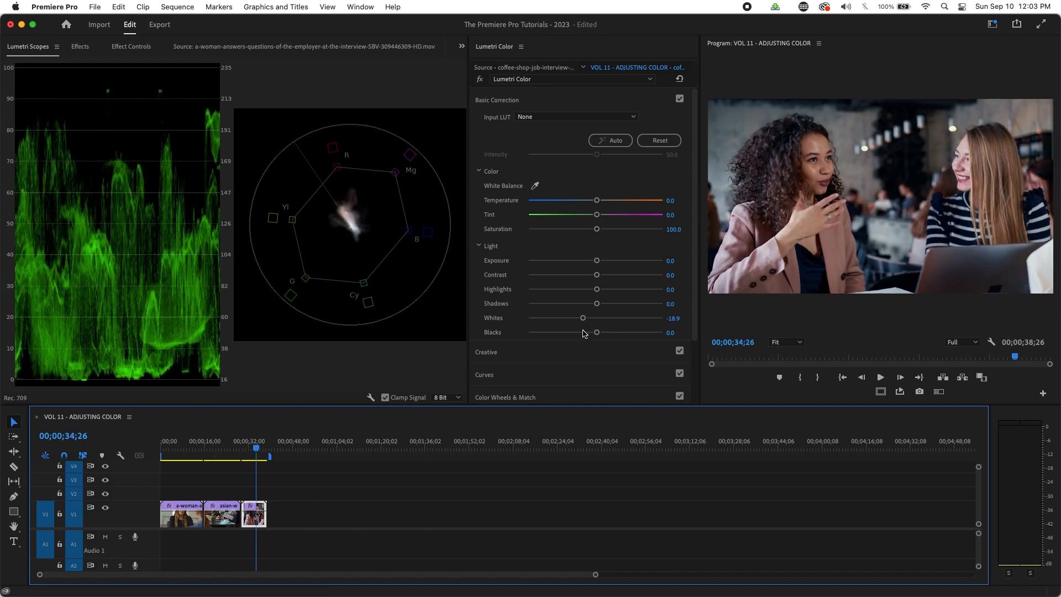
pyautogui.moveTo(596, 332); pyautogui.dragTo(595, 338)
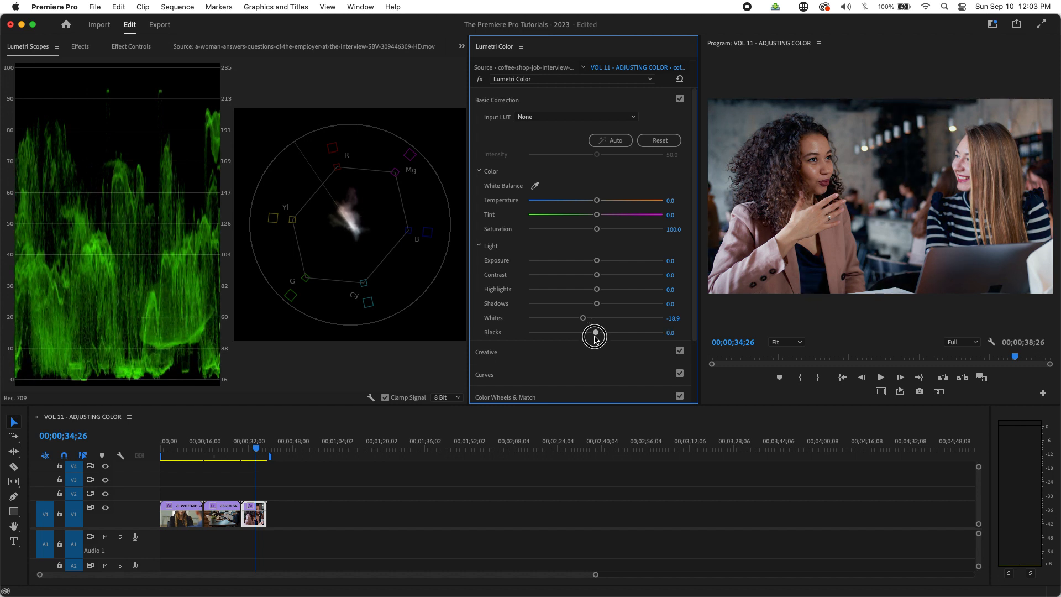
pyautogui.moveTo(595, 339); pyautogui.dragTo(595, 338)
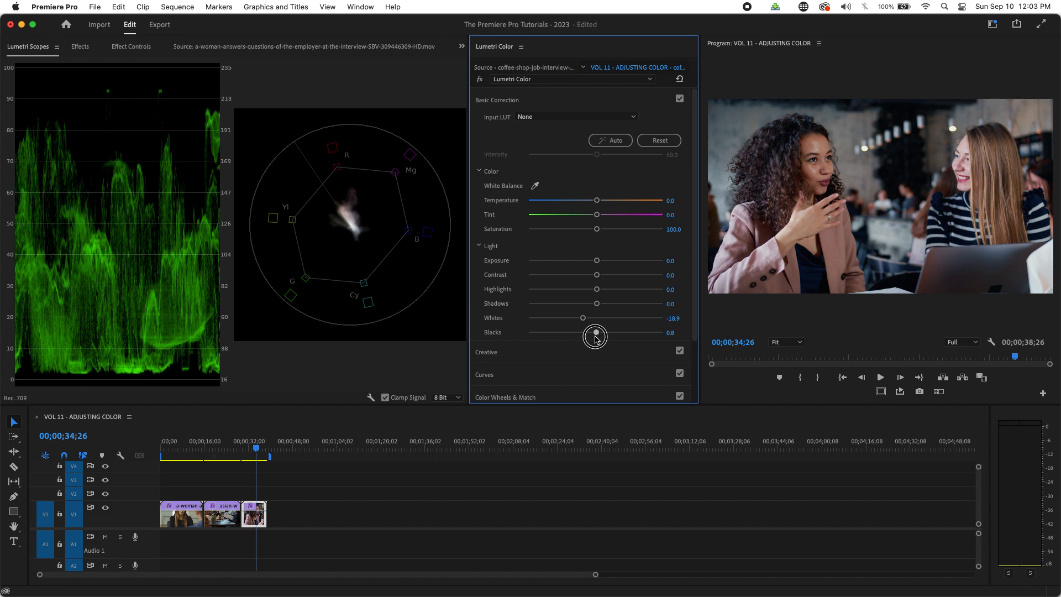
pyautogui.moveTo(595, 339); pyautogui.dragTo(596, 339)
pyautogui.click(677, 332)
pyautogui.write('0.6')
pyautogui.press('Return')
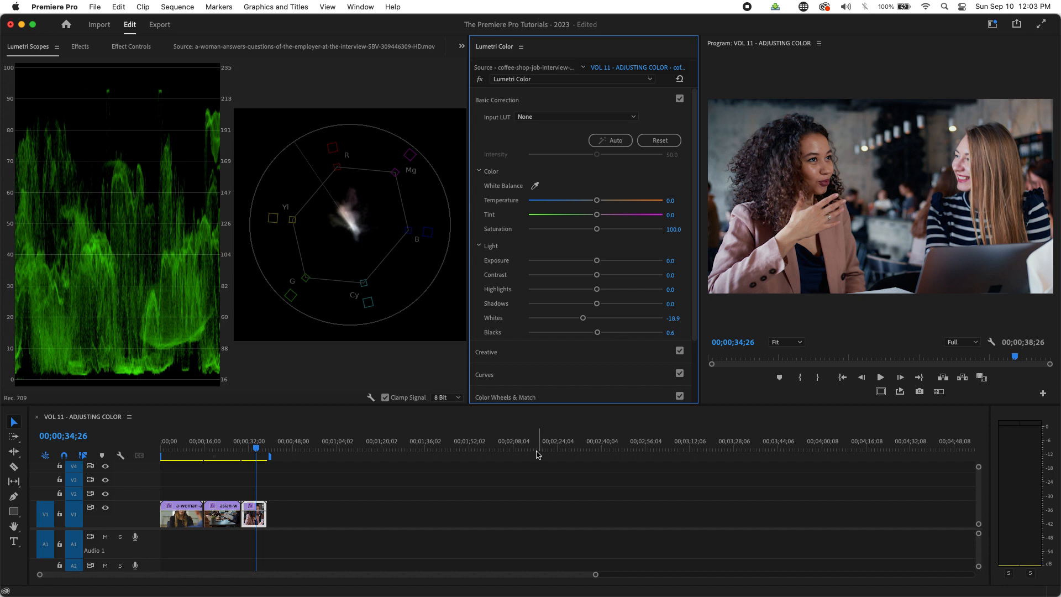
pyautogui.moveTo(256, 449); pyautogui.dragTo(248, 450)
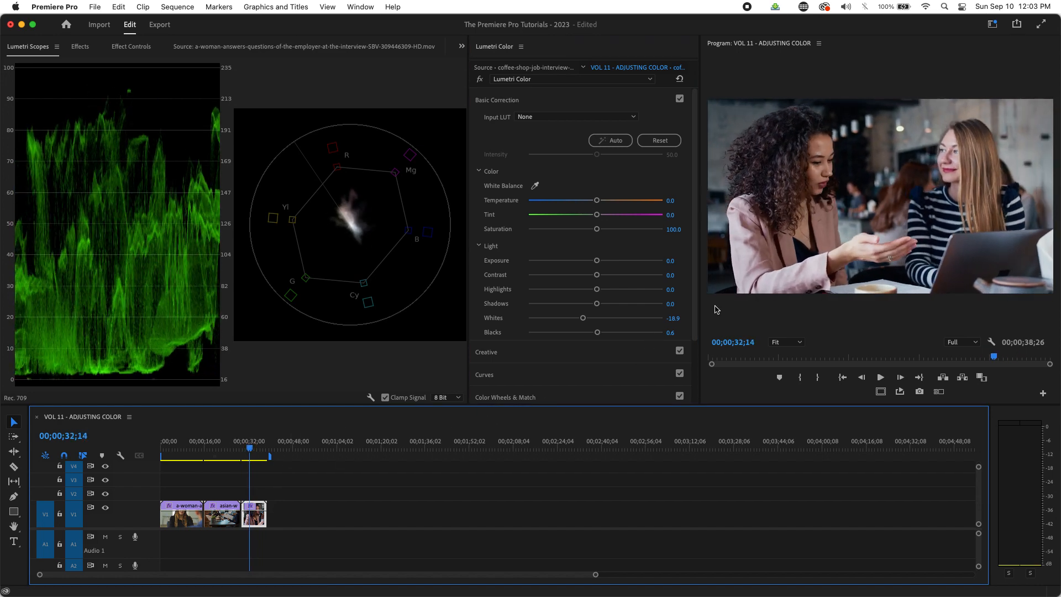
# - Review the earlier clips, try Exposure at 2.9 on the first clip at 00;00;09;25, and reset Exposure to 0
pyautogui.moveTo(244, 450); pyautogui.dragTo(198, 475)
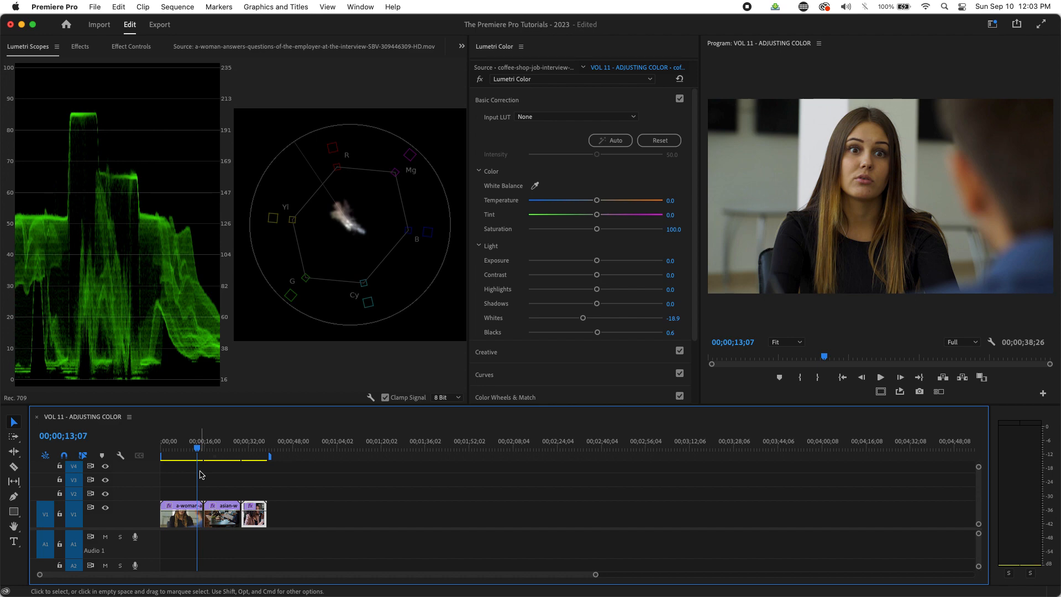
pyautogui.click(220, 450)
pyautogui.moveTo(219, 453); pyautogui.dragTo(187, 464)
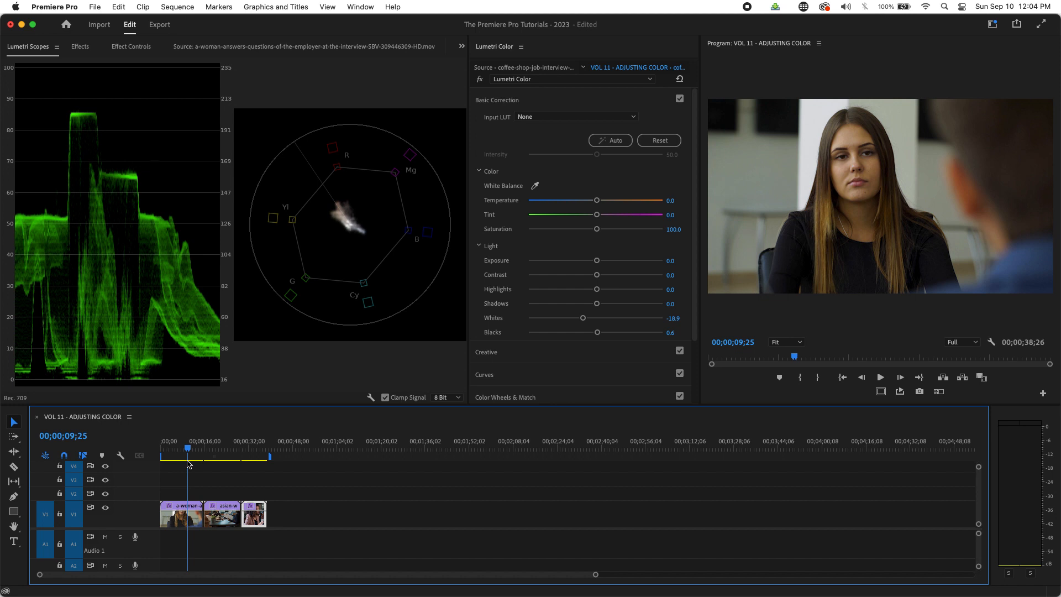
pyautogui.click(184, 515)
pyautogui.moveTo(597, 265); pyautogui.dragTo(634, 266)
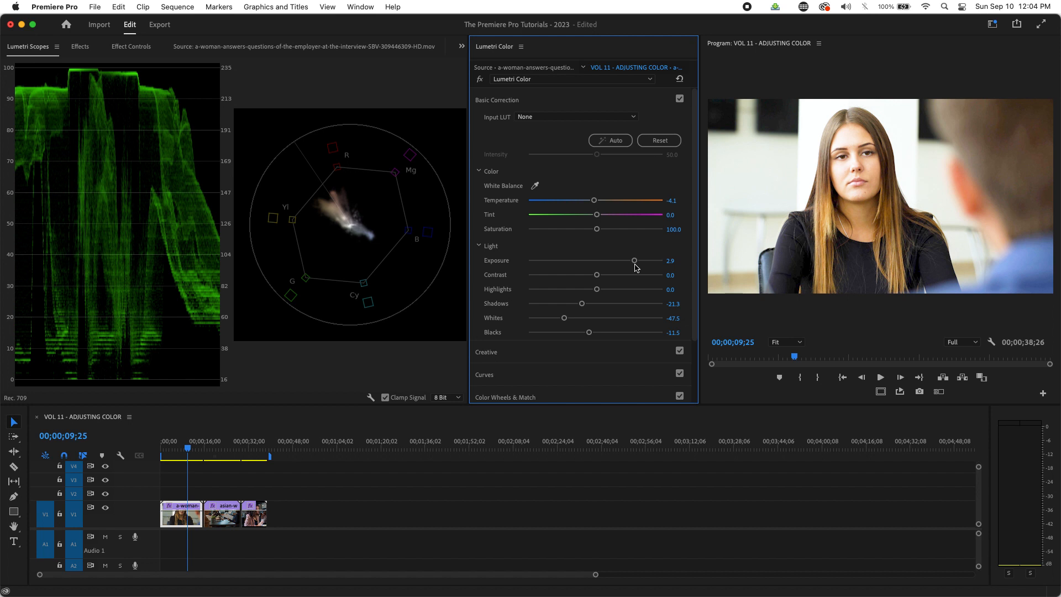
pyautogui.doubleClick(634, 264)
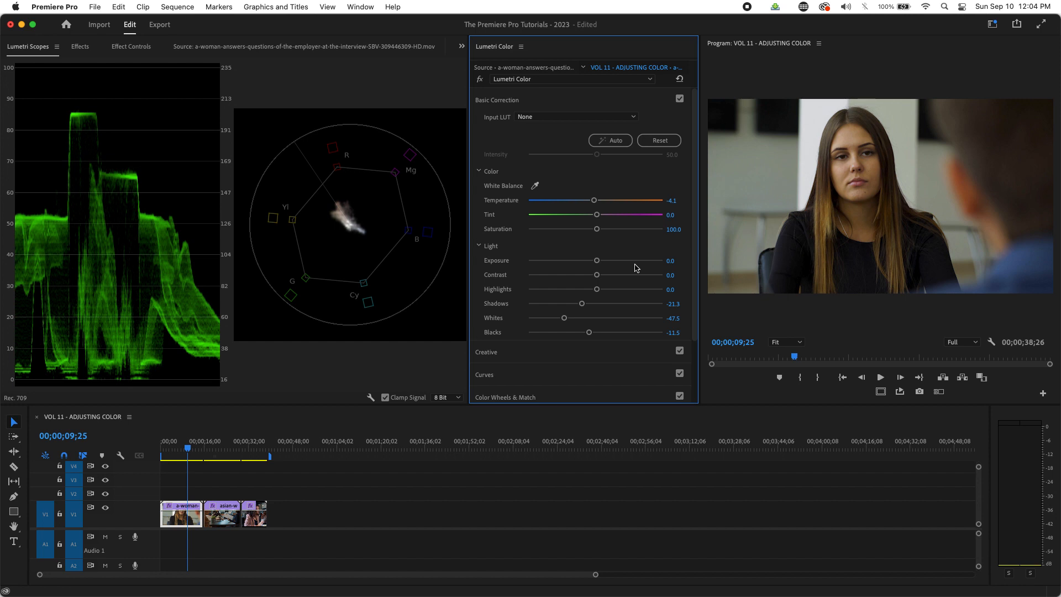
pyautogui.click(176, 446)
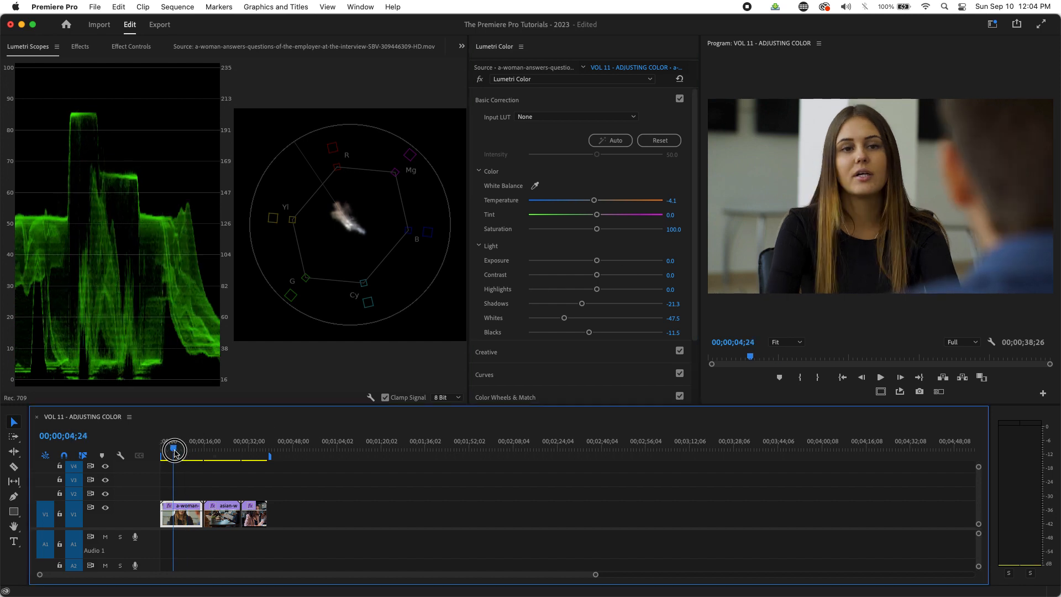